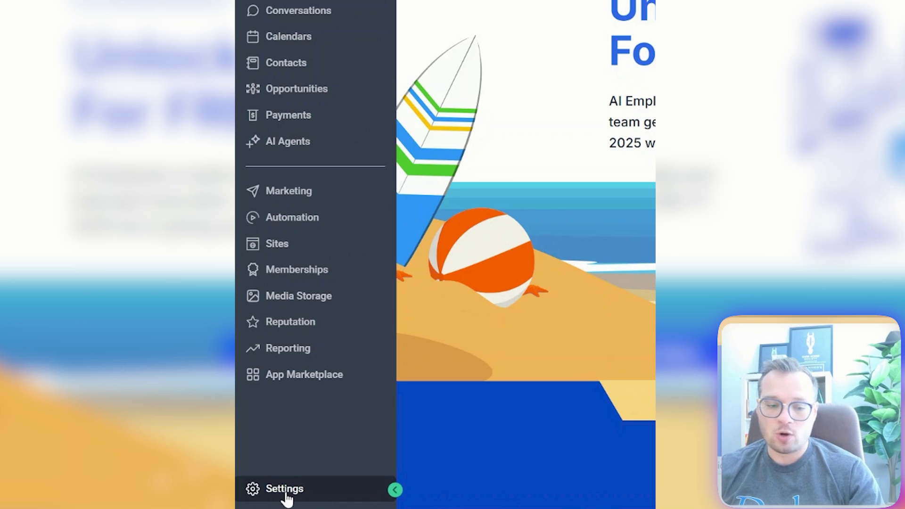
Open the settings' Integrations page to confirm Facebook & Instagram is active for Socialty Pro.
{"action": "left_click", "coordinate": [319, 494]}
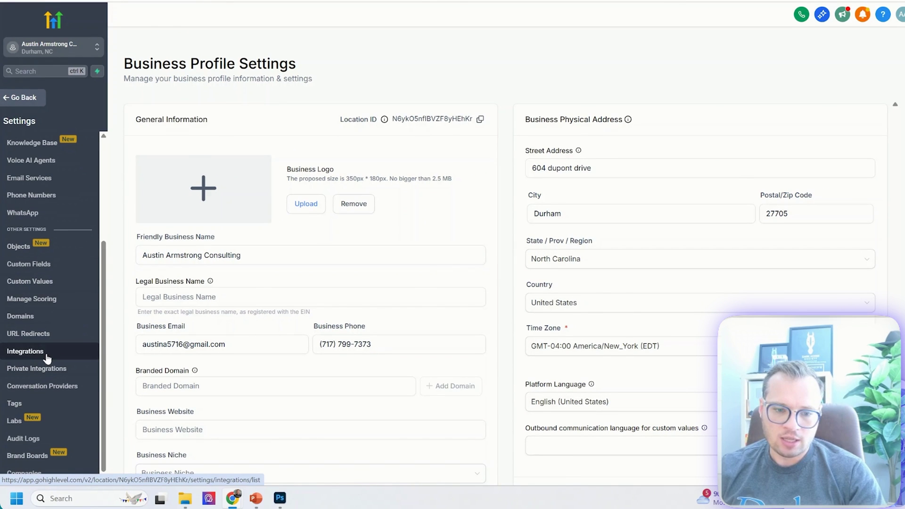
{"action": "left_click", "coordinate": [47, 358]}
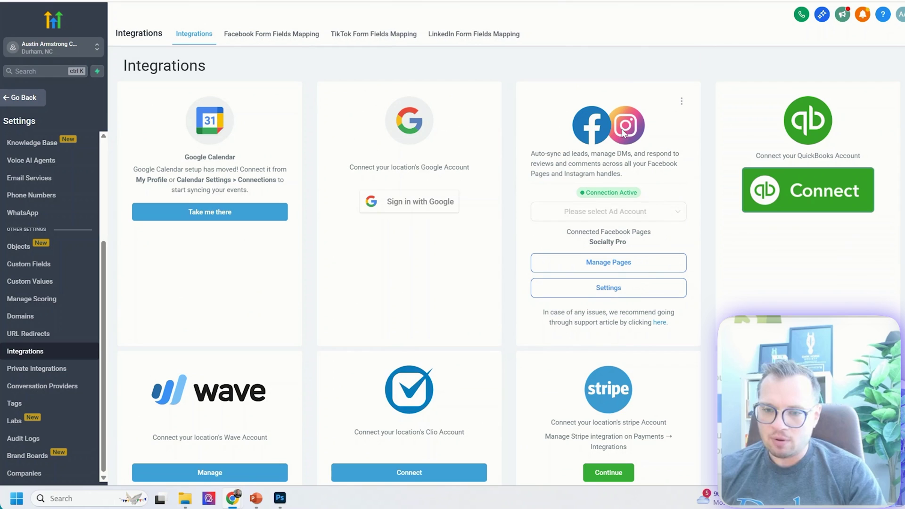
{"action": "left_click", "coordinate": [607, 265]}
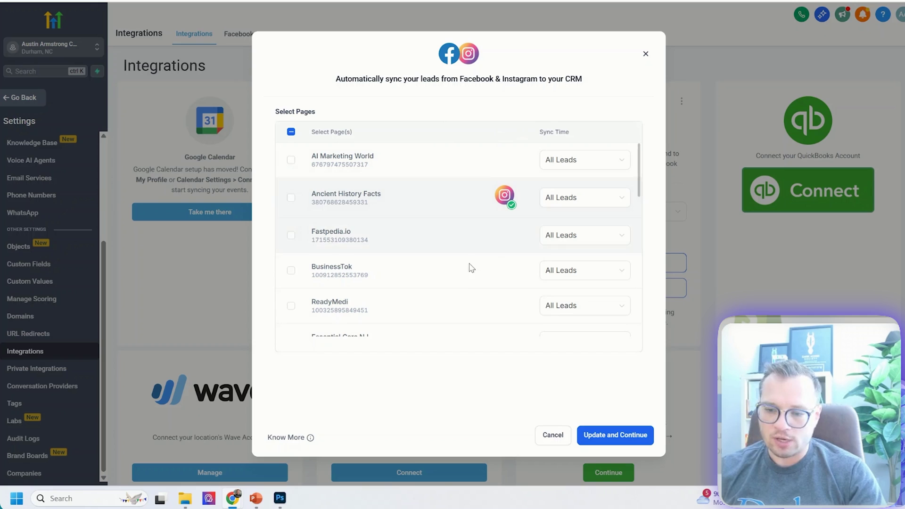
{"action": "scroll", "coordinate": [469, 196], "scroll_direction": "down", "scroll_amount": 1}
{"action": "scroll", "coordinate": [469, 196], "scroll_direction": "up", "scroll_amount": 1}
{"action": "scroll", "coordinate": [361, 193], "scroll_direction": "down", "scroll_amount": 4}
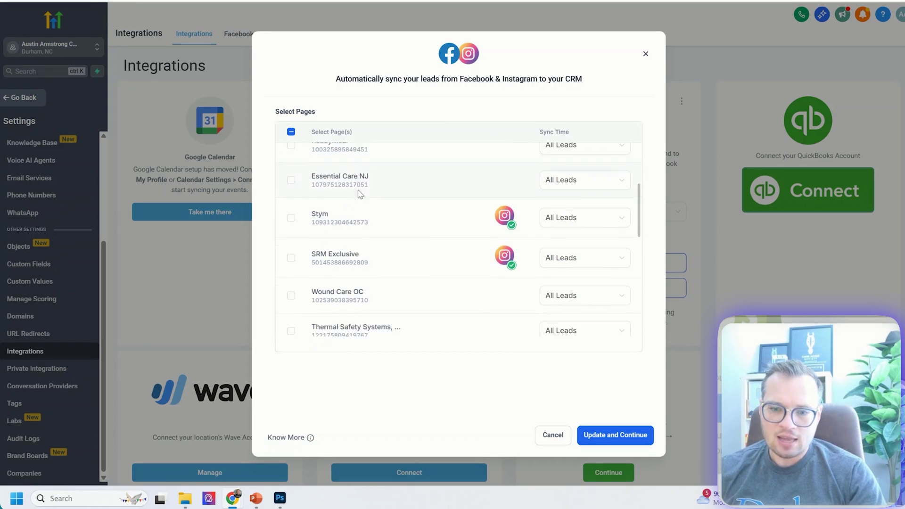
{"action": "scroll", "coordinate": [360, 193], "scroll_direction": "down", "scroll_amount": 6}
{"action": "left_click", "coordinate": [291, 316]}
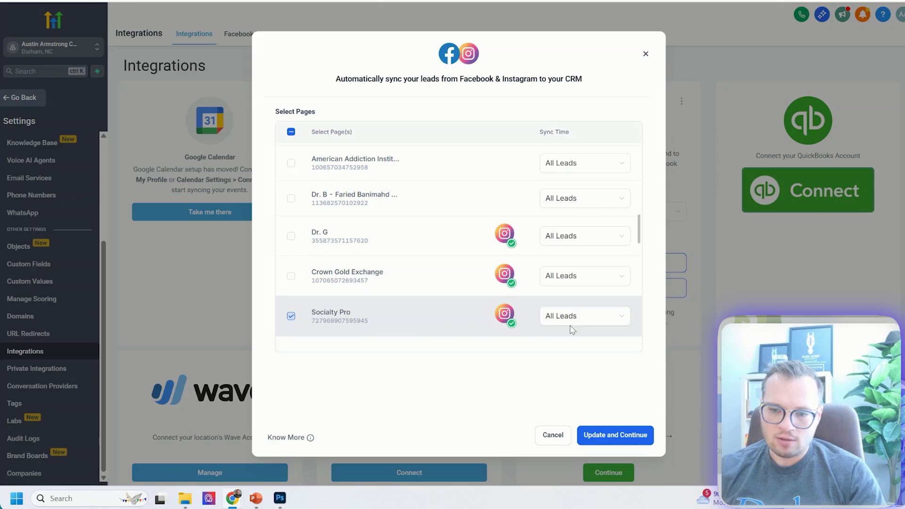
{"action": "left_click", "coordinate": [613, 338]}
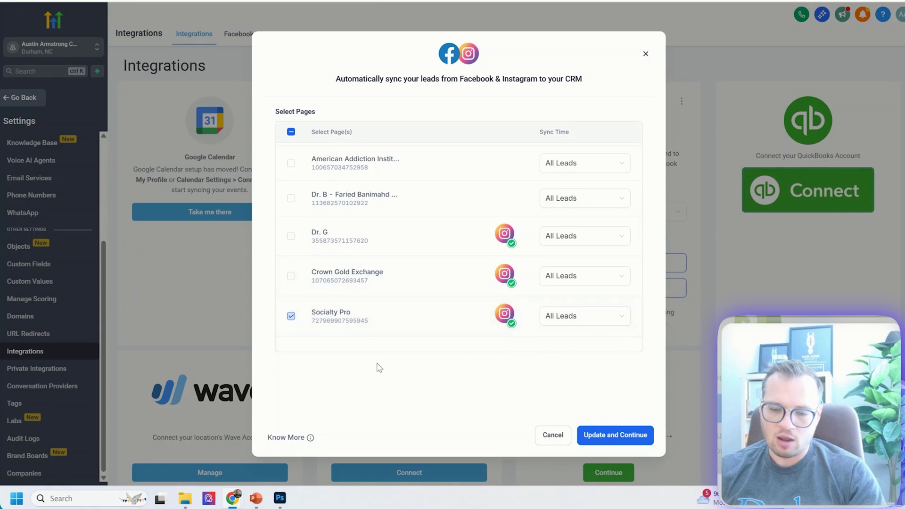
{"action": "scroll", "coordinate": [545, 156], "scroll_direction": "up", "scroll_amount": 10}
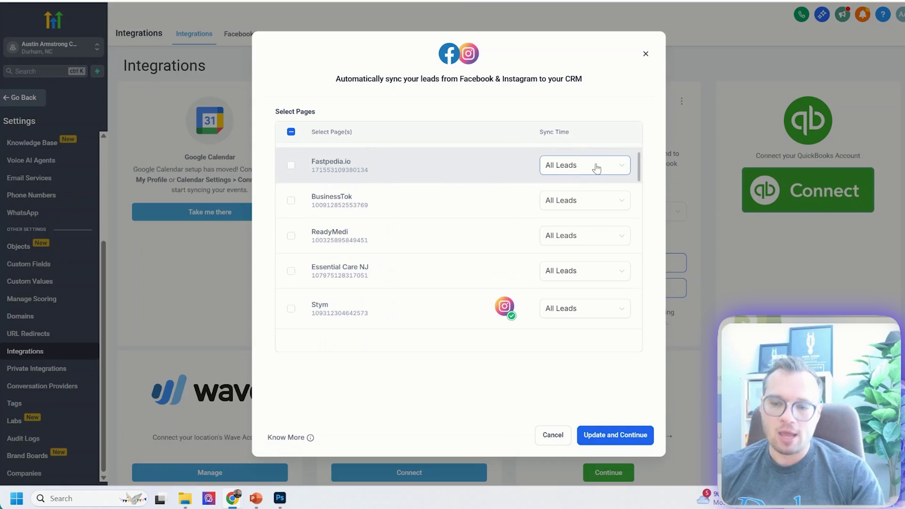
{"action": "scroll", "coordinate": [581, 200], "scroll_direction": "up", "scroll_amount": 2}
{"action": "left_click", "coordinate": [138, 429]}
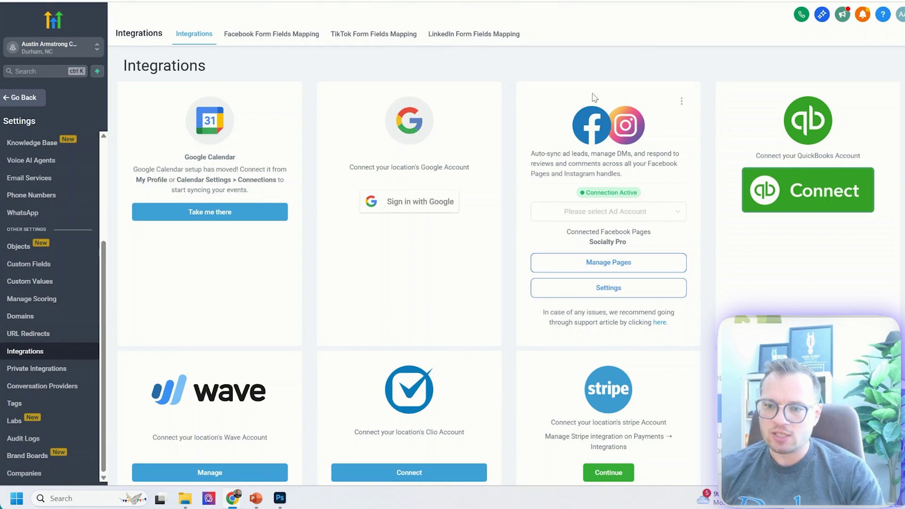
Leave settings for Automation and open the Recipe - Instagram comment automation workflow.
{"action": "left_click", "coordinate": [3, 103]}
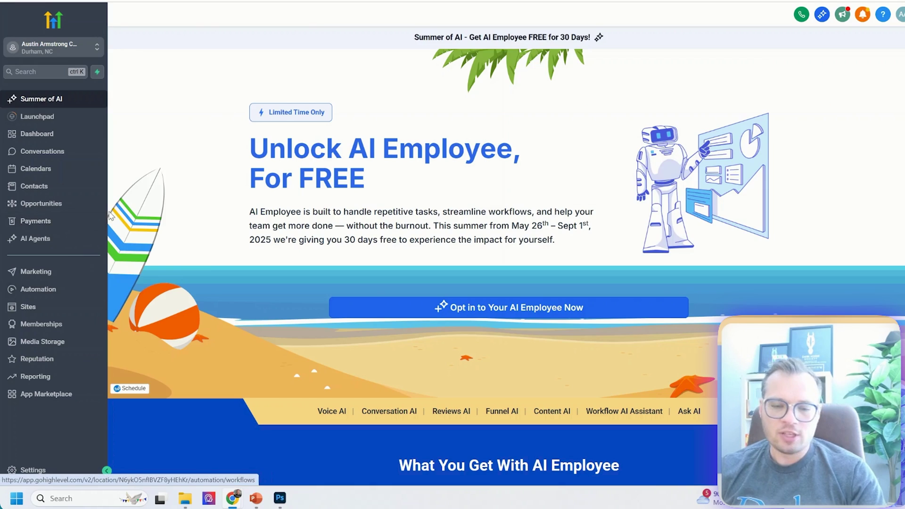
{"action": "left_click", "coordinate": [42, 292]}
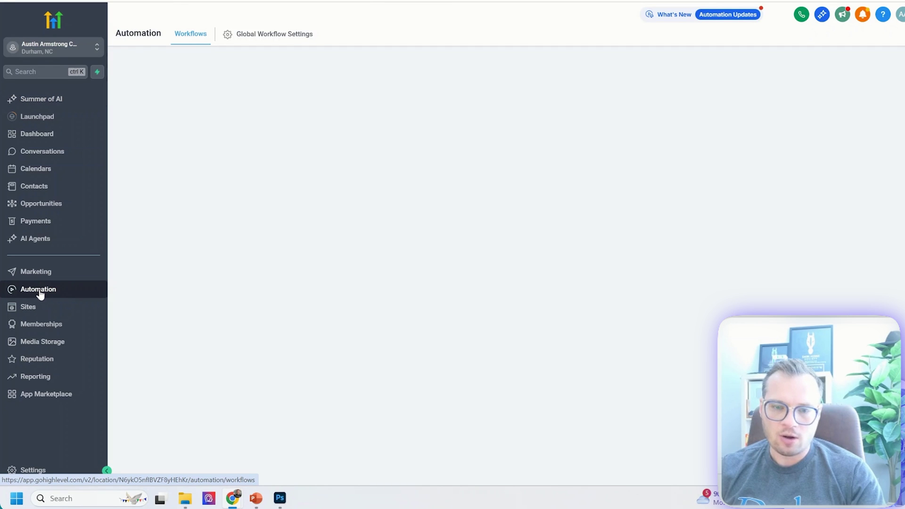
{"action": "scroll", "coordinate": [521, 201], "scroll_direction": "down", "scroll_amount": 2}
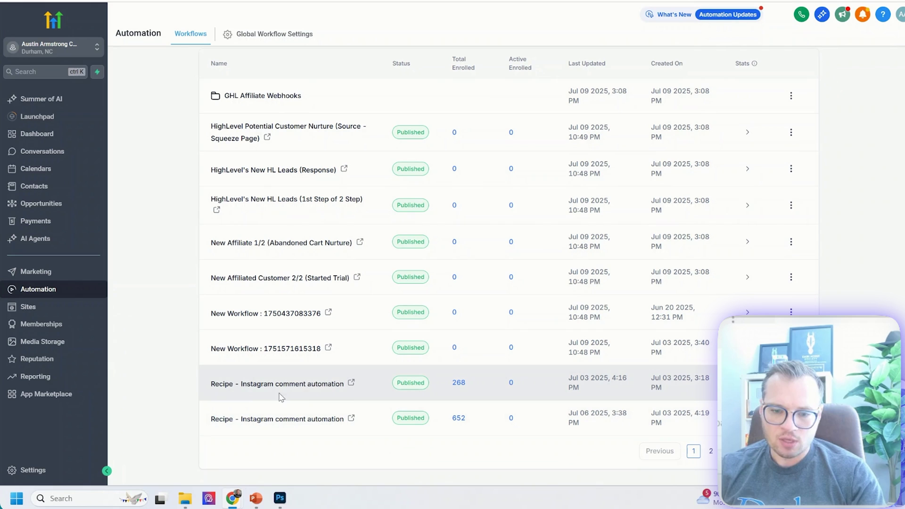
{"action": "left_click", "coordinate": [368, 383]}
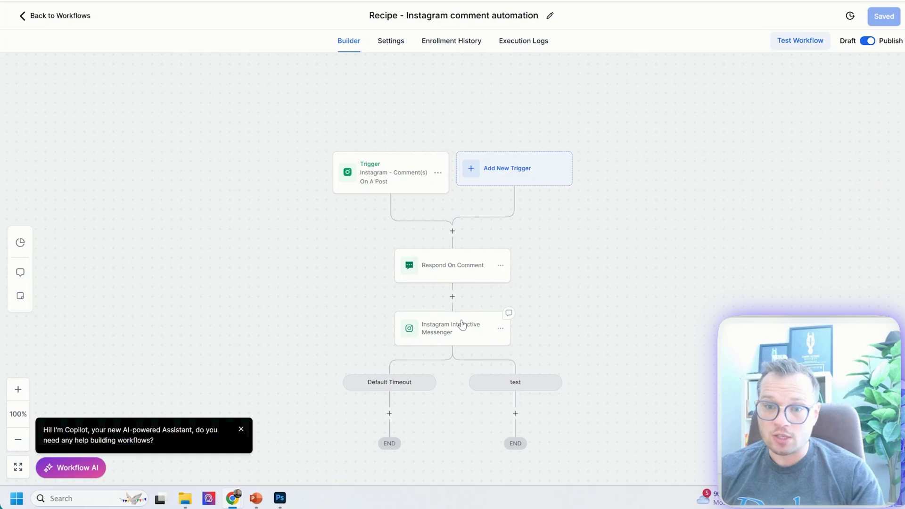
Close the Instagram comment workflow builder and return to the Workflow List.
{"action": "left_click", "coordinate": [22, 16]}
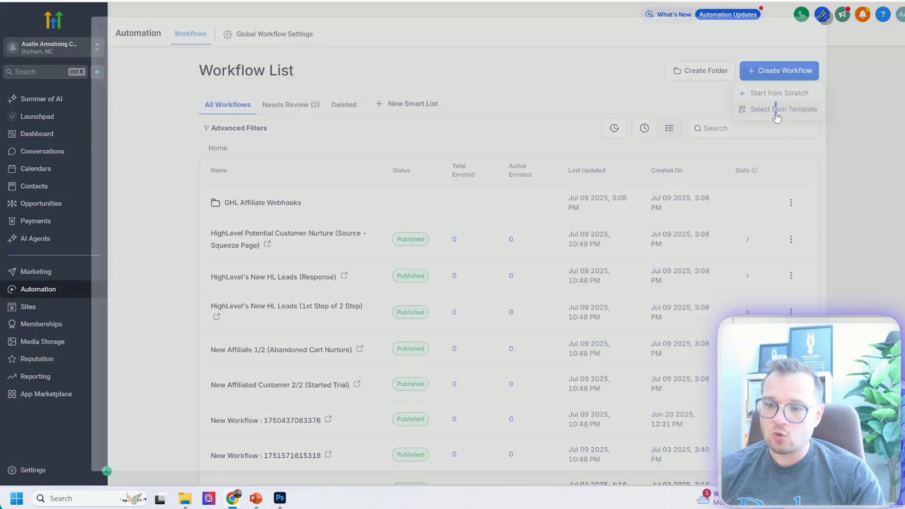
Search the template library for 'instagram' and preview the Recipe - Instagram comment automation template.
{"action": "left_click", "coordinate": [758, 110]}
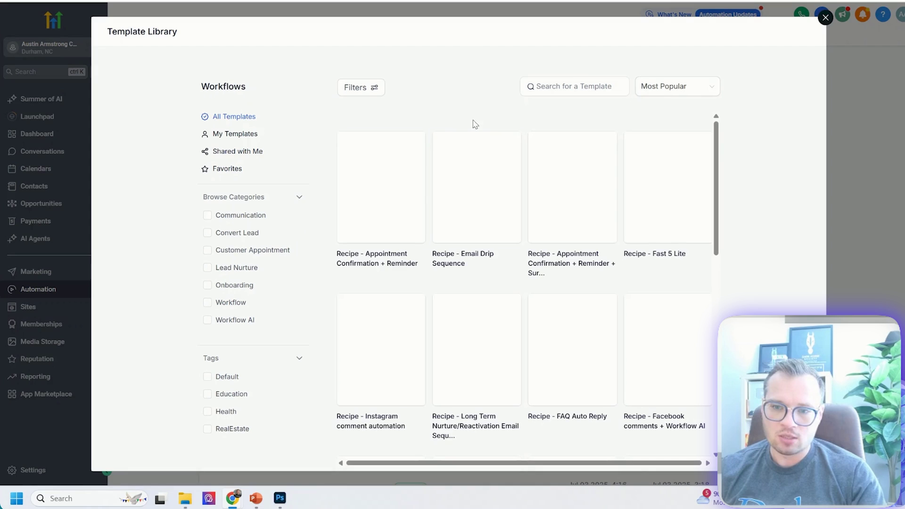
{"action": "type", "text": "ins"}
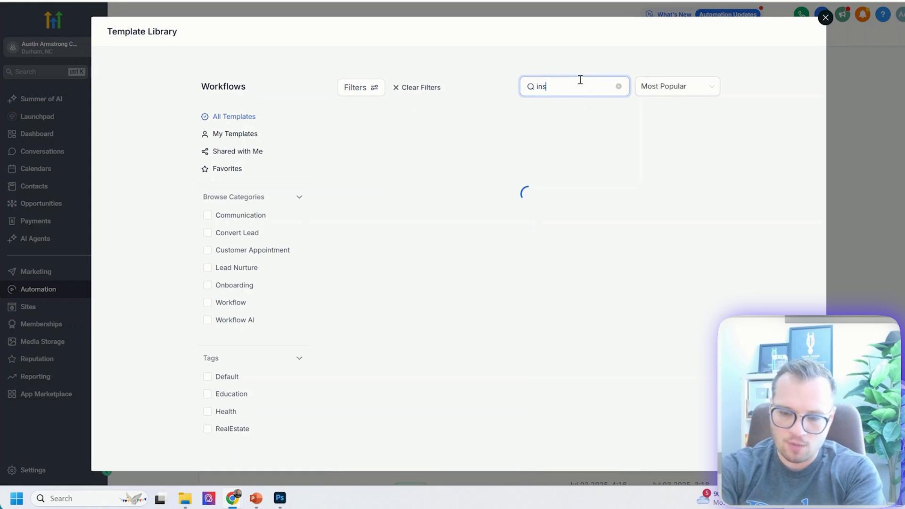
{"action": "type", "text": "tagta"}
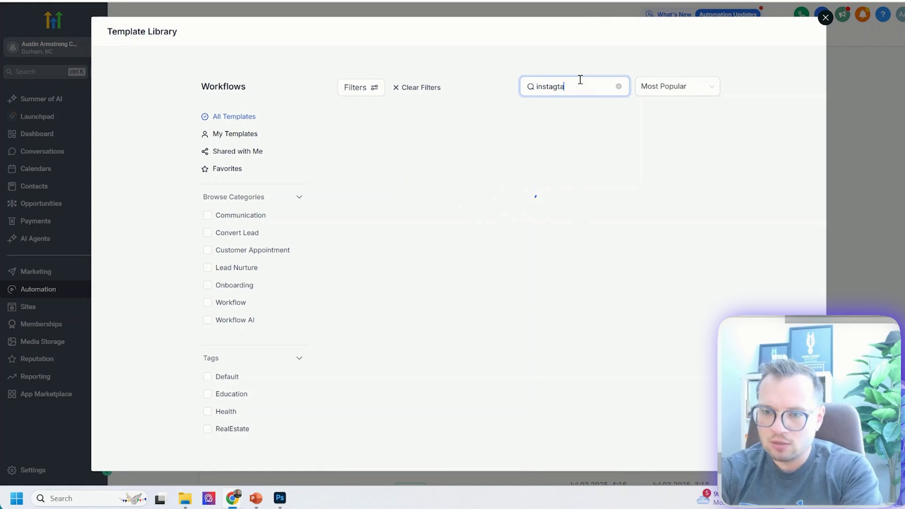
{"action": "key", "text": "BackSpace"}
{"action": "key", "text": "BackSpace"}
{"action": "type", "text": "ram"}
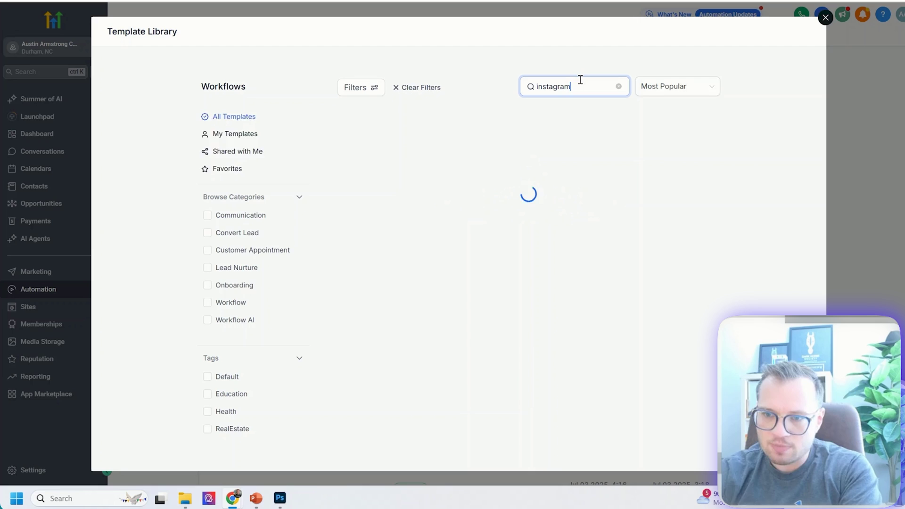
{"action": "mouse_move", "coordinate": [410, 234]}
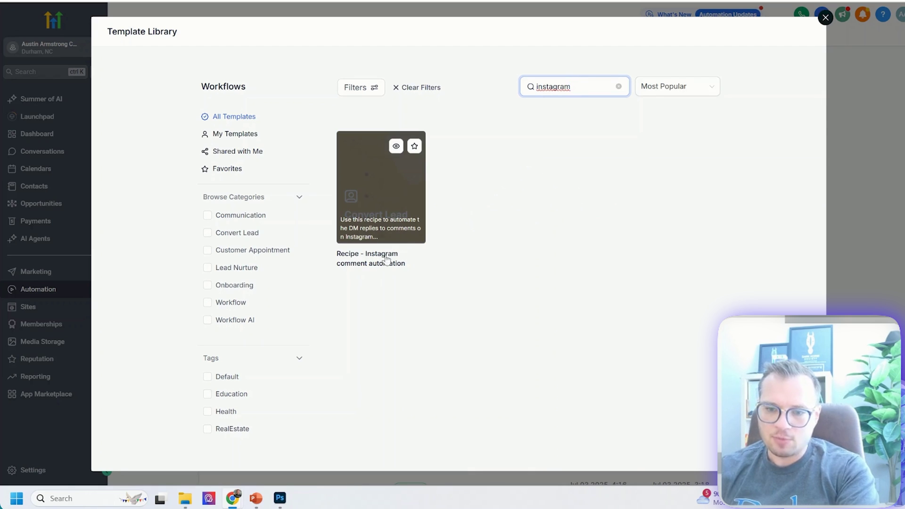
{"action": "left_click", "coordinate": [384, 204]}
{"action": "scroll", "coordinate": [438, 212], "scroll_direction": "down", "scroll_amount": 3}
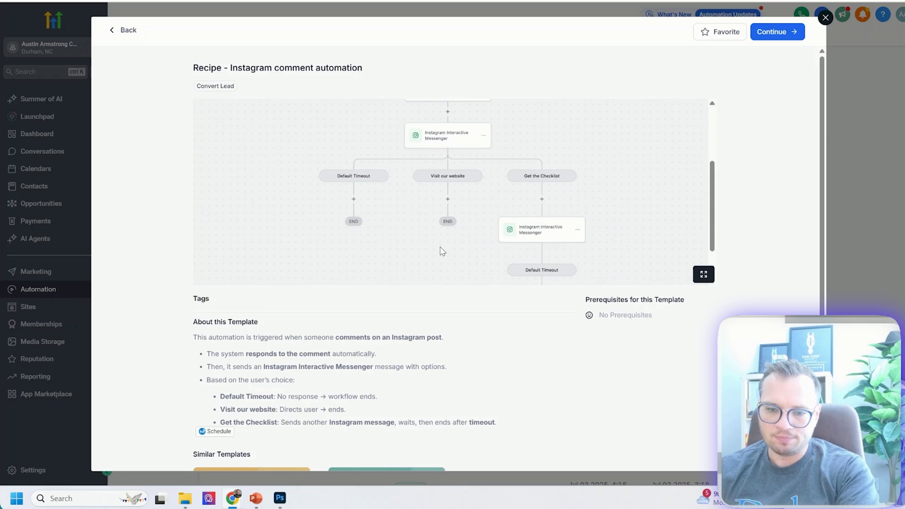
{"action": "scroll", "coordinate": [400, 269], "scroll_direction": "down", "scroll_amount": 4}
{"action": "scroll", "coordinate": [299, 323], "scroll_direction": "up", "scroll_amount": 4}
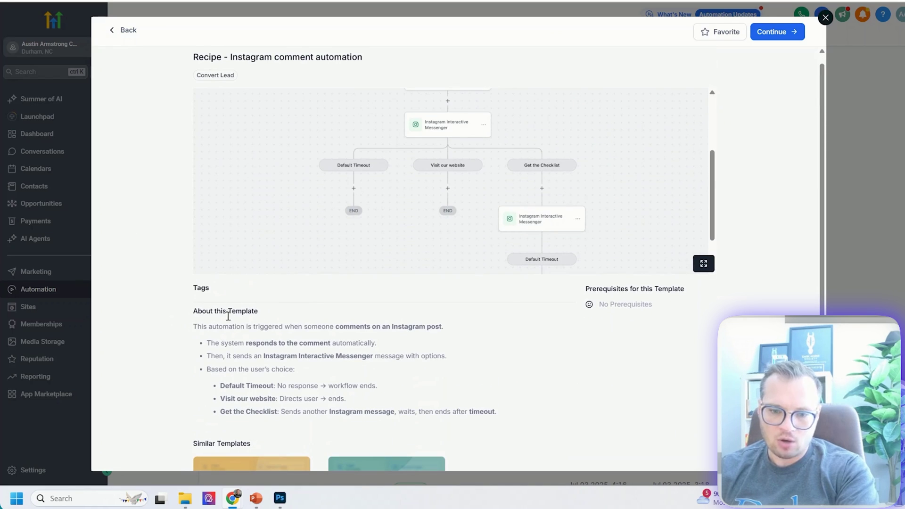
{"action": "scroll", "coordinate": [488, 371], "scroll_direction": "up", "scroll_amount": 1}
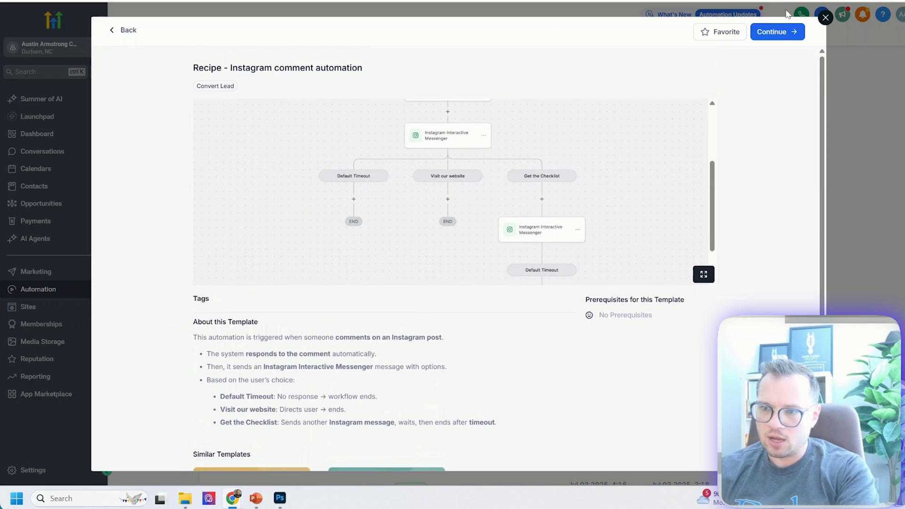
Add the Instagram template as a workflow and inspect its Comment(s) On A Post trigger settings.
{"action": "left_click", "coordinate": [774, 33]}
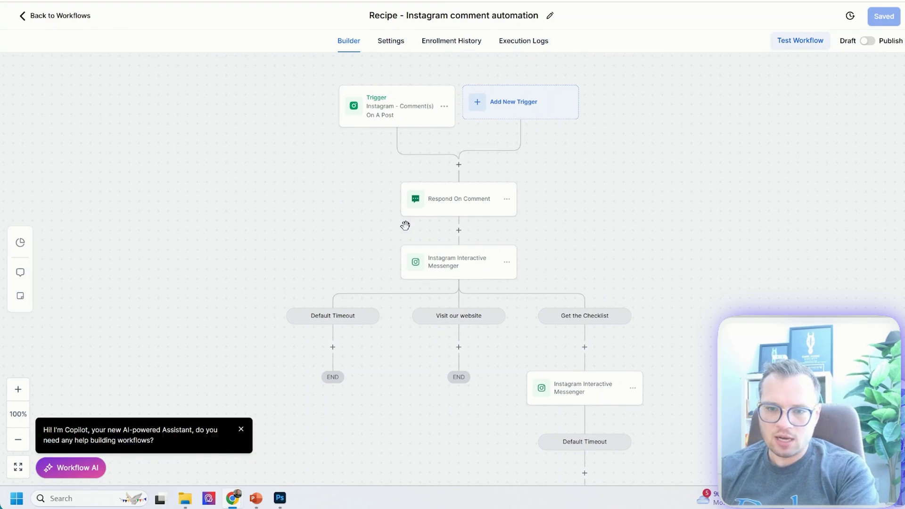
{"action": "left_click", "coordinate": [391, 114]}
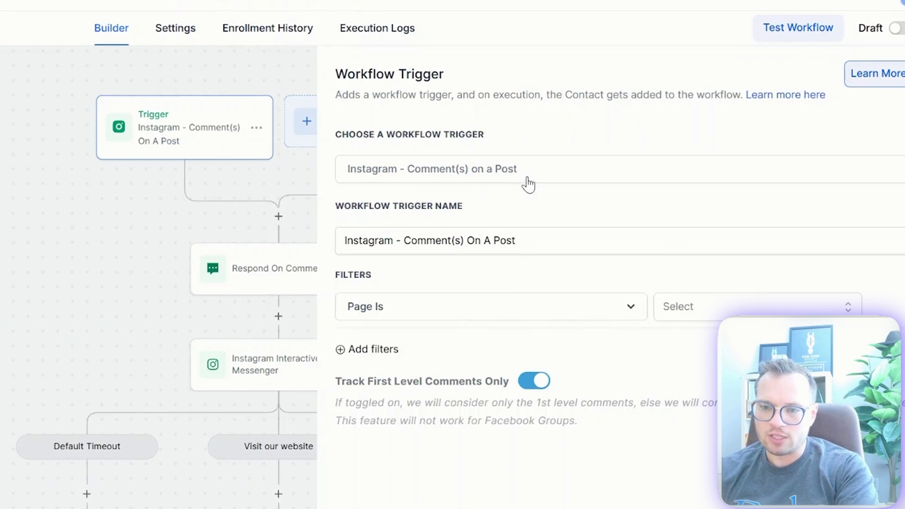
{"action": "left_click_drag", "start_coordinate": [336, 136], "coordinate": [486, 137]}
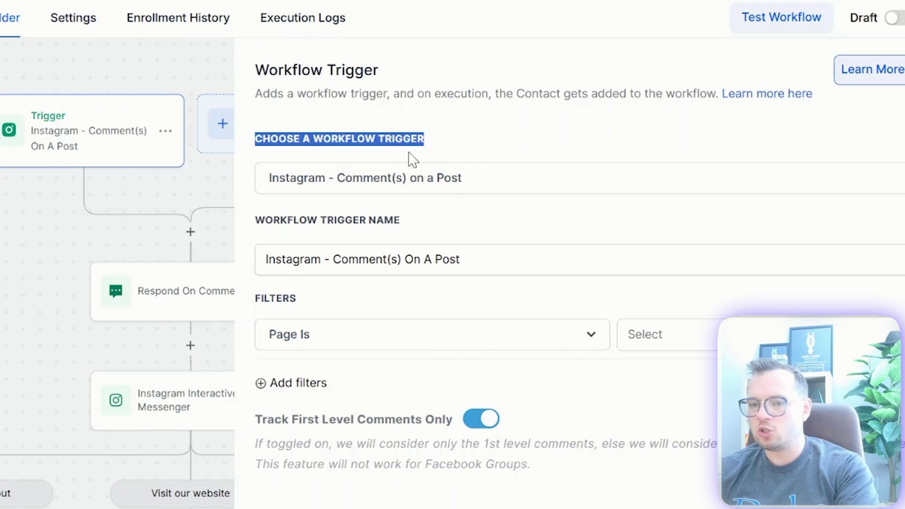
{"action": "left_click", "coordinate": [528, 186]}
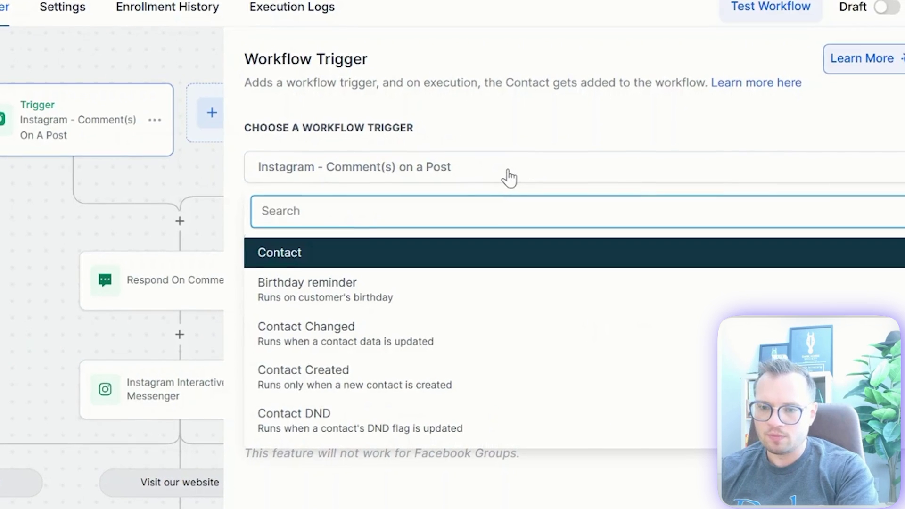
{"action": "left_click", "coordinate": [510, 178]}
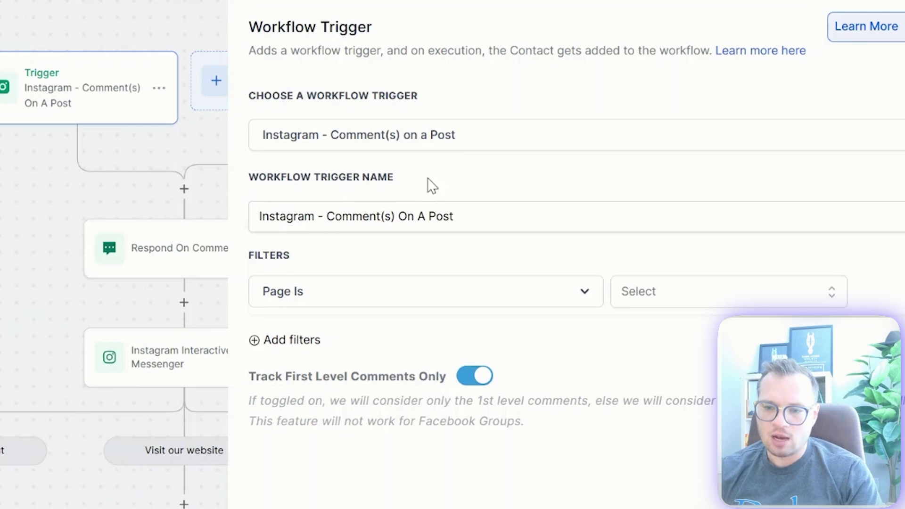
Restrict the trigger to the Socialty Pro page, keeping the second filter as Post Type is.
{"action": "left_click", "coordinate": [379, 288]}
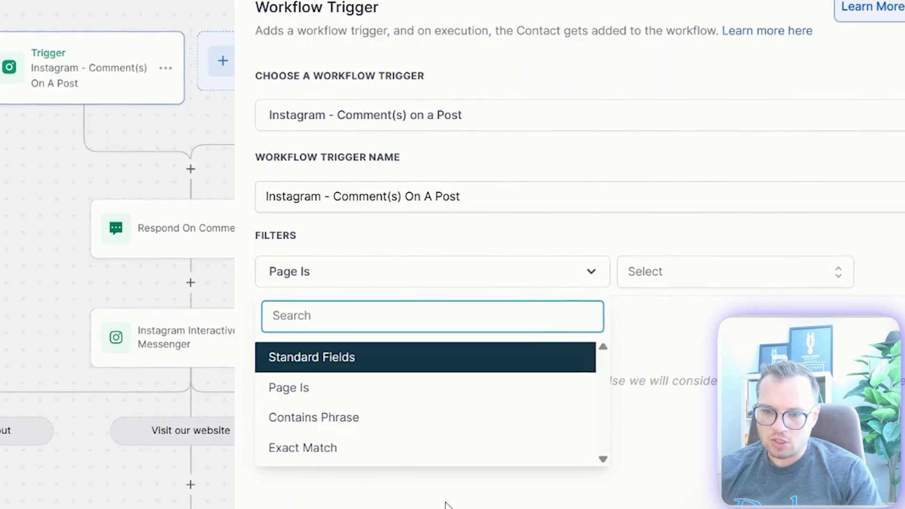
{"action": "left_click", "coordinate": [734, 279]}
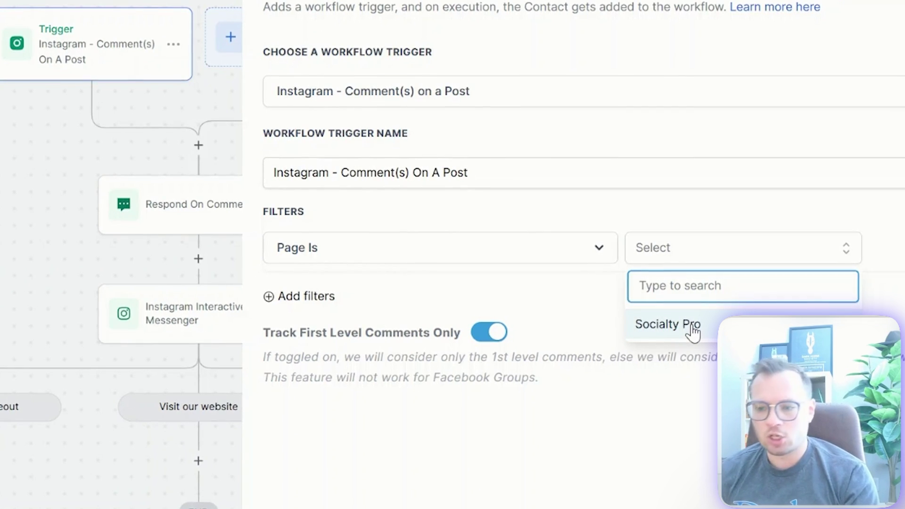
{"action": "left_click", "coordinate": [692, 325]}
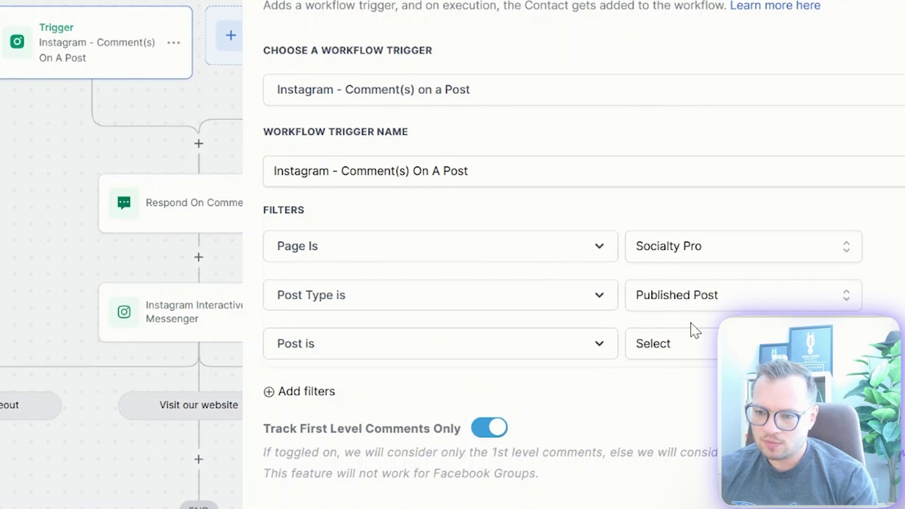
{"action": "left_click", "coordinate": [481, 303]}
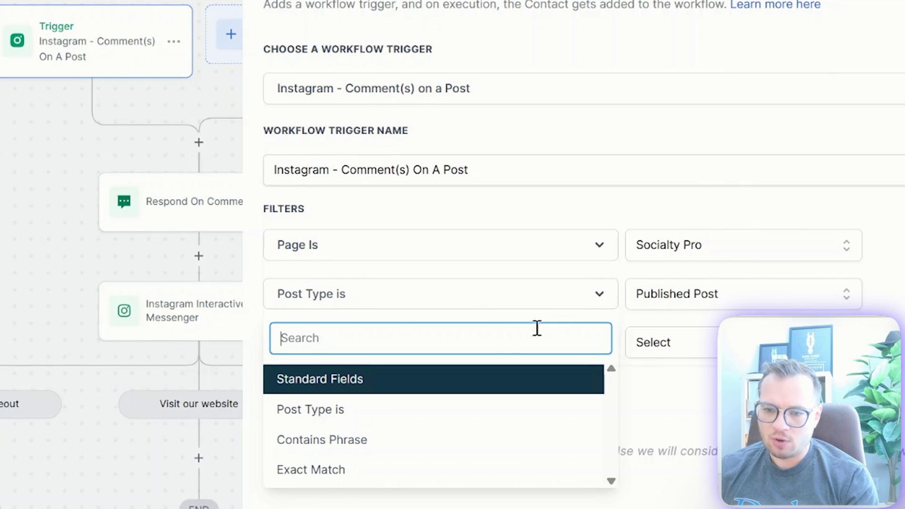
{"action": "left_click", "coordinate": [398, 413]}
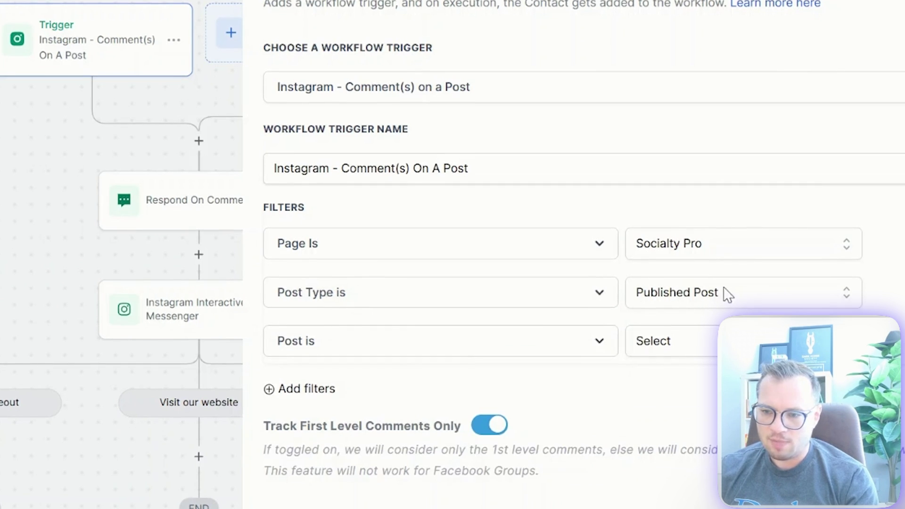
{"action": "left_click", "coordinate": [676, 398]}
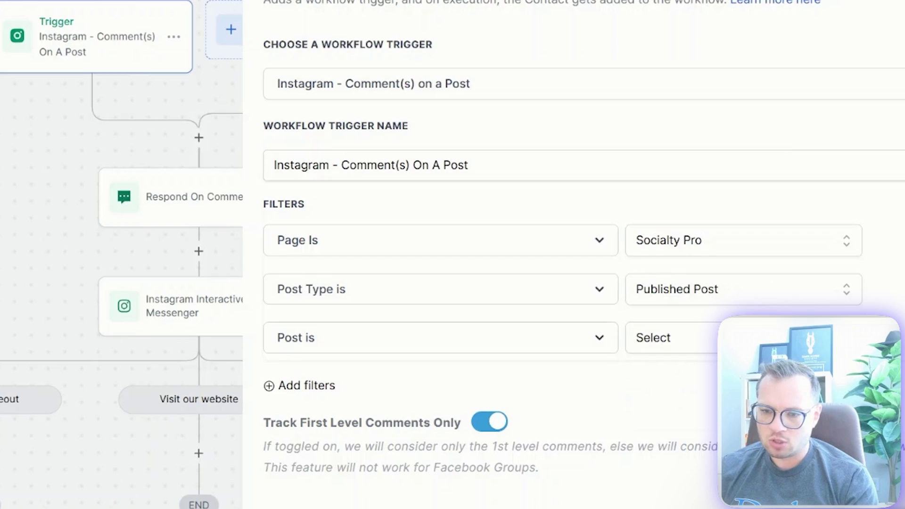
Change the third filter to Contains Phrase 'boom' and close the trigger settings.
{"action": "left_click", "coordinate": [436, 348]}
{"action": "left_click", "coordinate": [436, 348]}
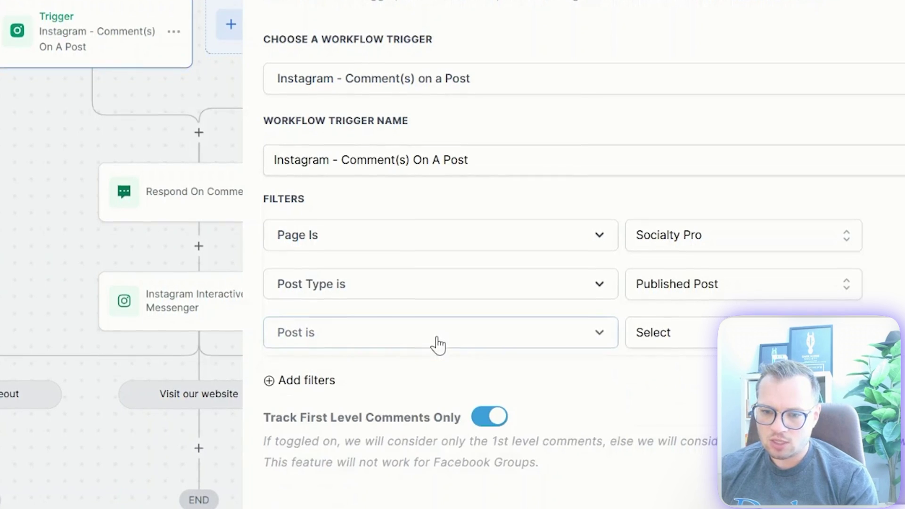
{"action": "left_click", "coordinate": [671, 341]}
{"action": "left_click", "coordinate": [436, 329]}
{"action": "left_click", "coordinate": [352, 474]}
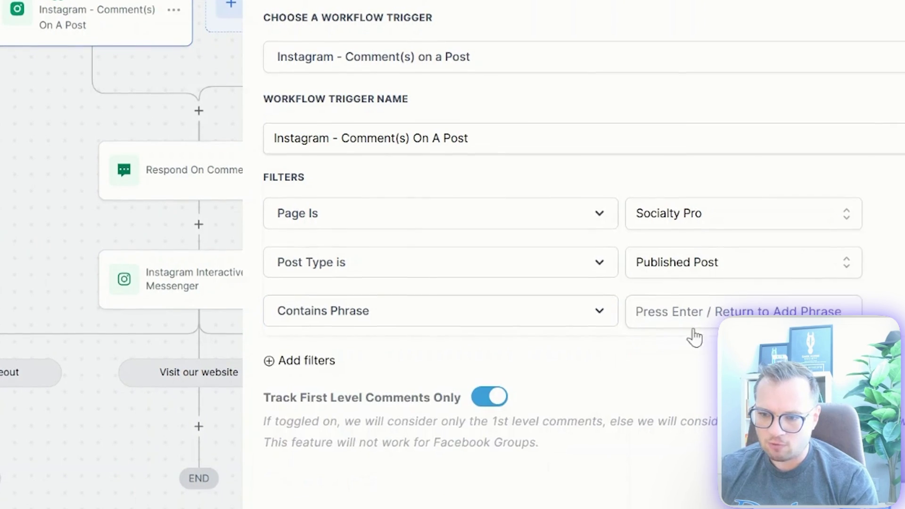
{"action": "left_click", "coordinate": [708, 329]}
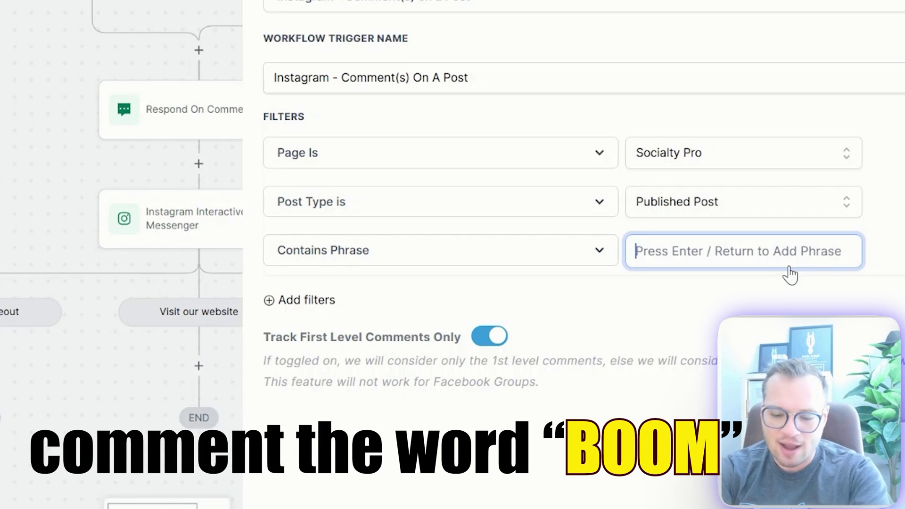
{"action": "type", "text": "boom"}
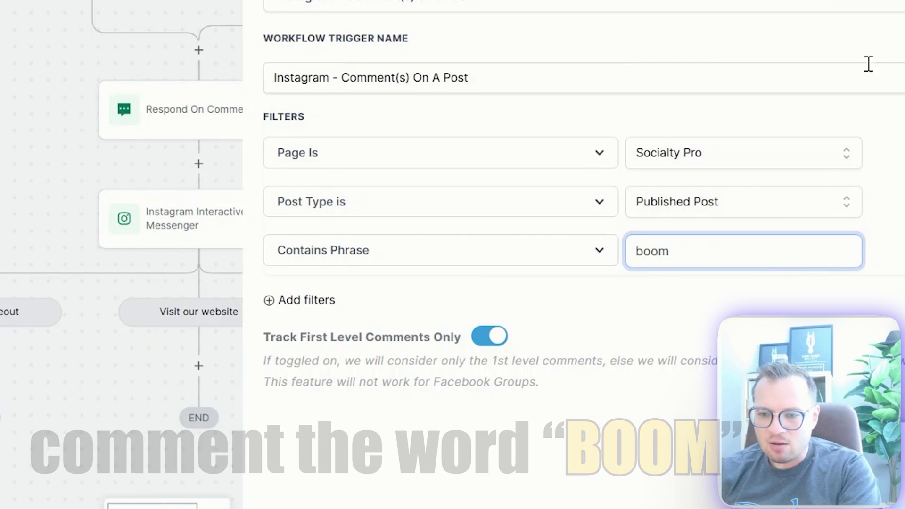
{"action": "key", "text": "Return"}
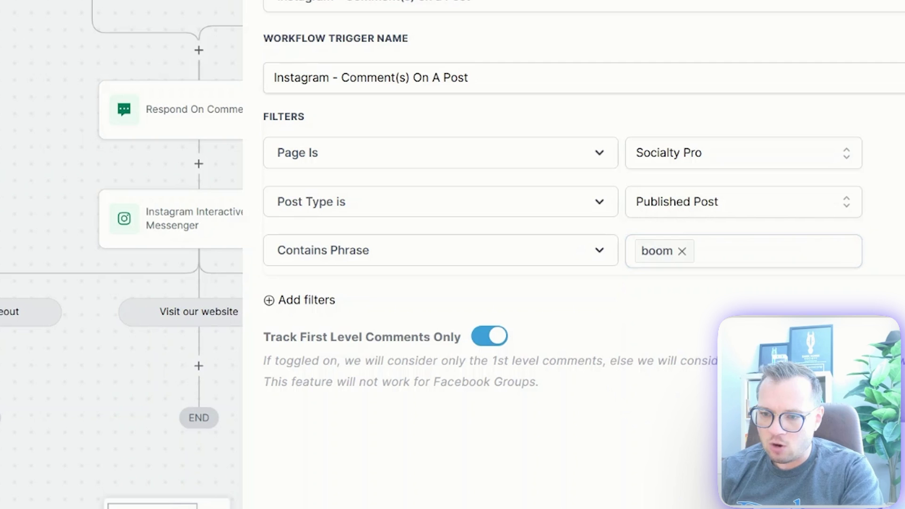
{"action": "scroll", "coordinate": [566, 236], "scroll_direction": "up", "scroll_amount": 1}
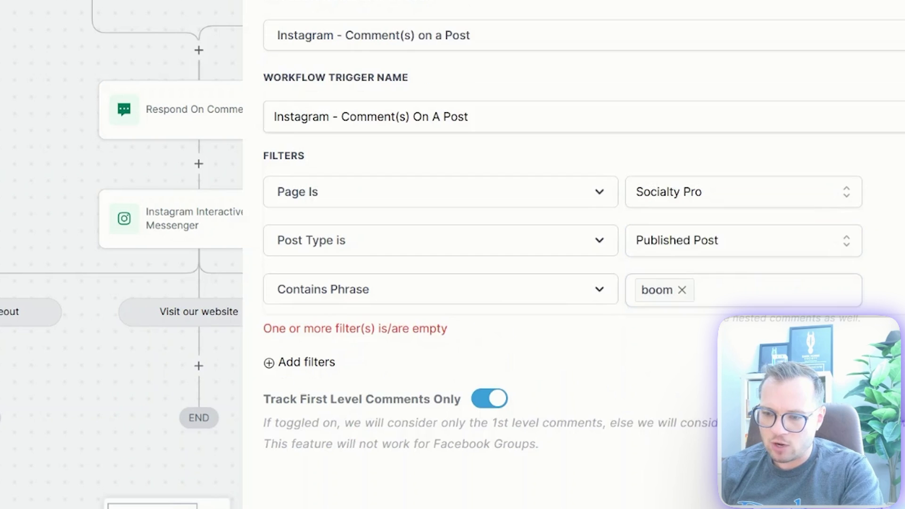
{"action": "left_click", "coordinate": [391, 302]}
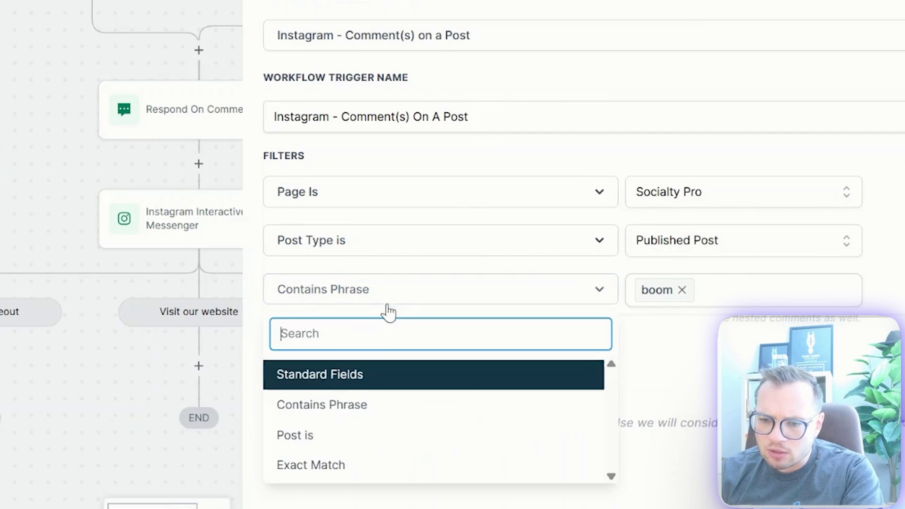
{"action": "left_click", "coordinate": [382, 304]}
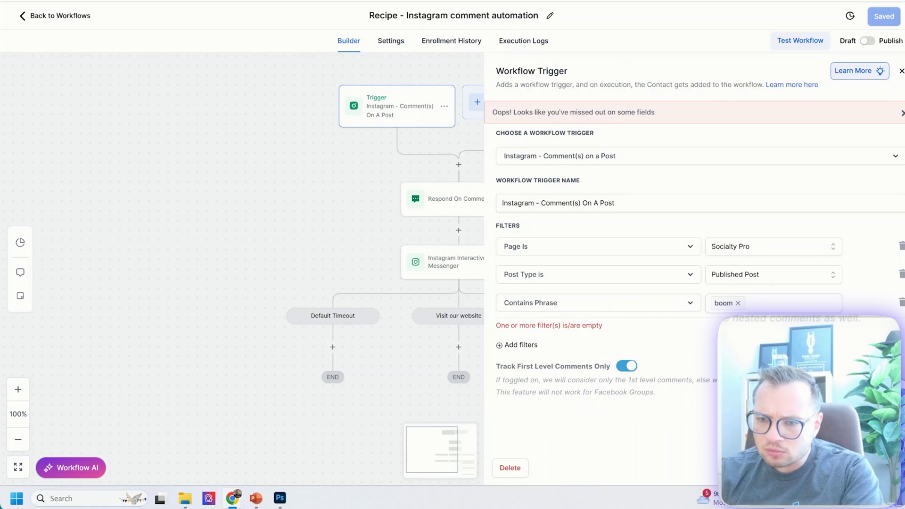
{"action": "key", "text": "Escape"}
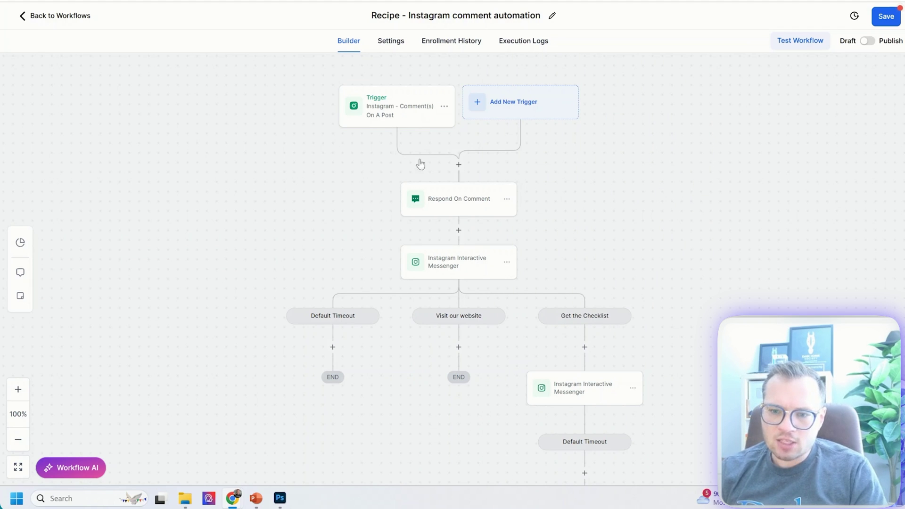
Add comment replies 'Hi friend! Check your messages!' and 'LEt's GO!!!!!! Just sent you a DM'.
{"action": "left_click", "coordinate": [458, 203]}
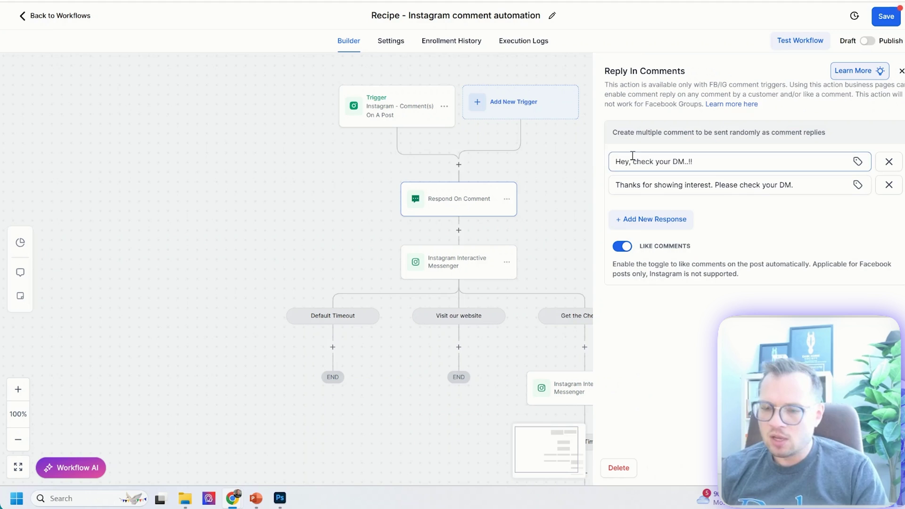
{"action": "left_click_drag", "start_coordinate": [622, 162], "coordinate": [694, 163]}
{"action": "left_click_drag", "start_coordinate": [838, 193], "coordinate": [616, 185]}
{"action": "left_click", "coordinate": [662, 219]}
{"action": "left_click", "coordinate": [666, 250]}
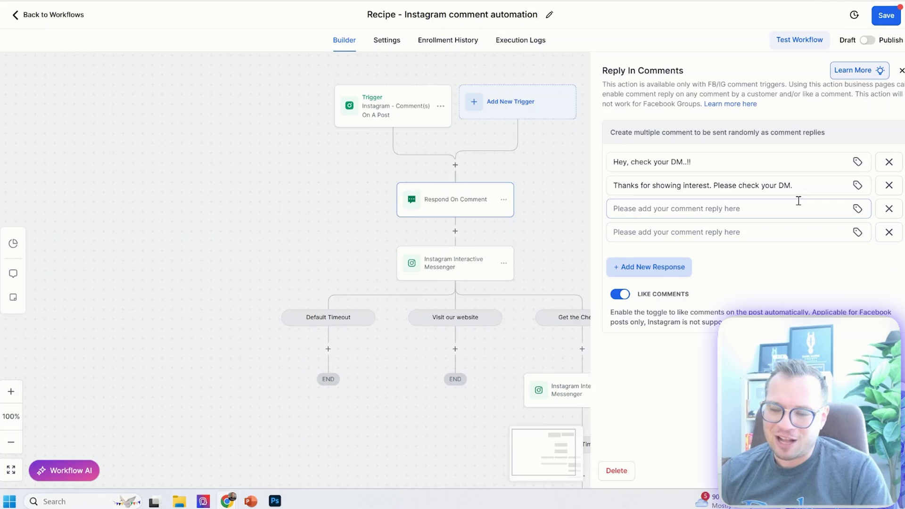
{"action": "left_click", "coordinate": [697, 208]}
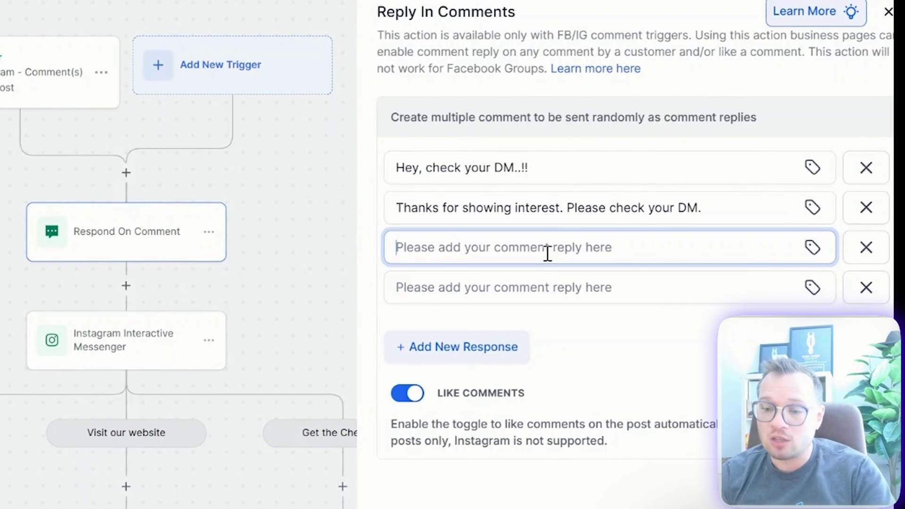
{"action": "type", "text": "Hi friend! "}
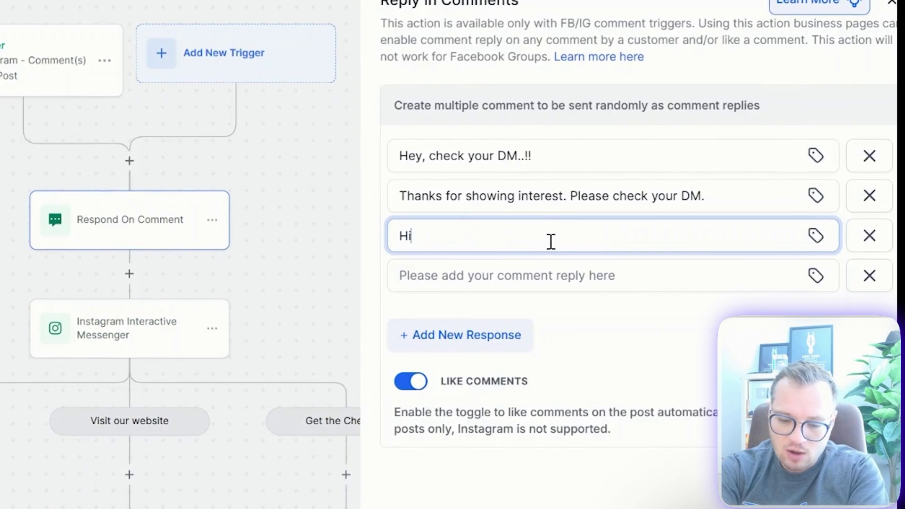
{"action": "type", "text": "Check your m"}
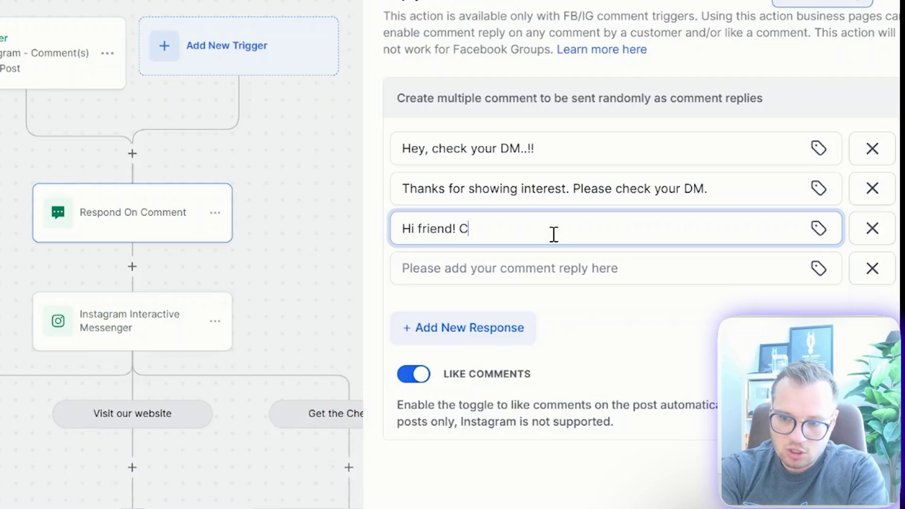
{"action": "type", "text": "essages!"}
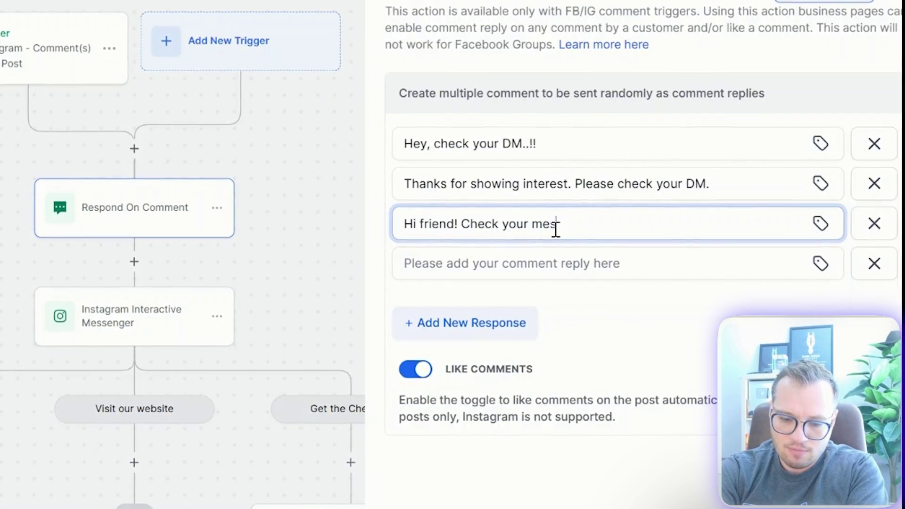
{"action": "left_click", "coordinate": [560, 250]}
{"action": "type", "text": "LEt's GO!!!!!! "}
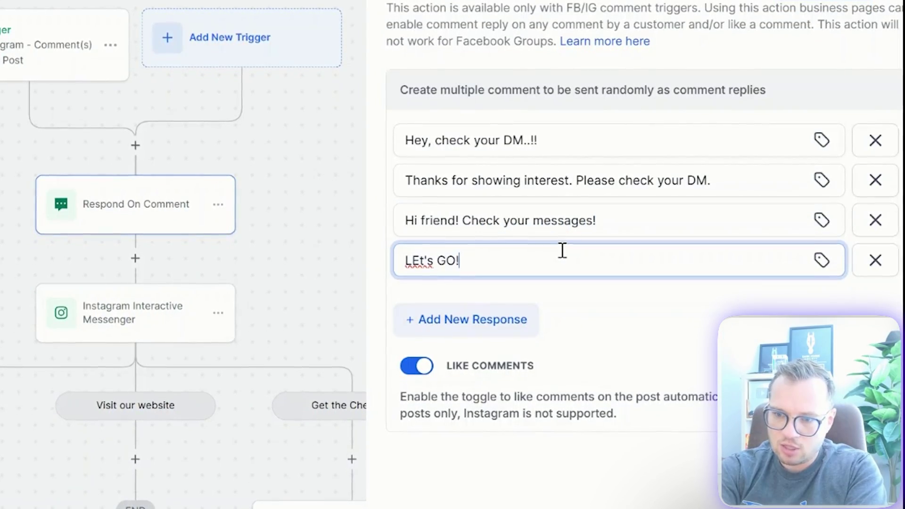
{"action": "type", "text": "Just sent you a DM"}
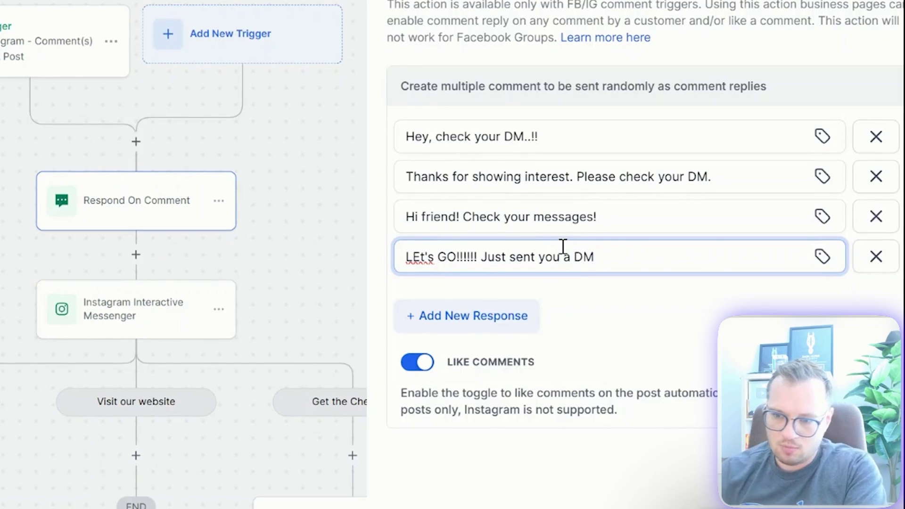
{"action": "left_click", "coordinate": [419, 363]}
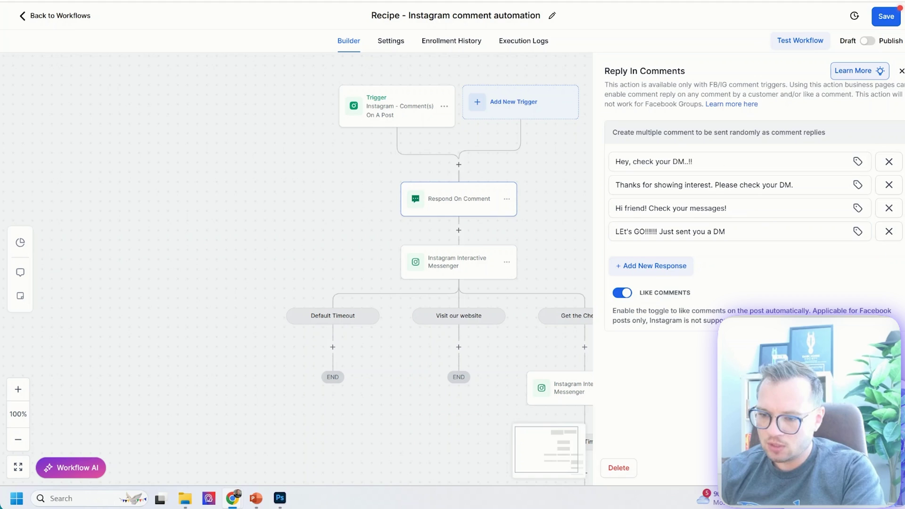
{"action": "left_click", "coordinate": [868, 467]}
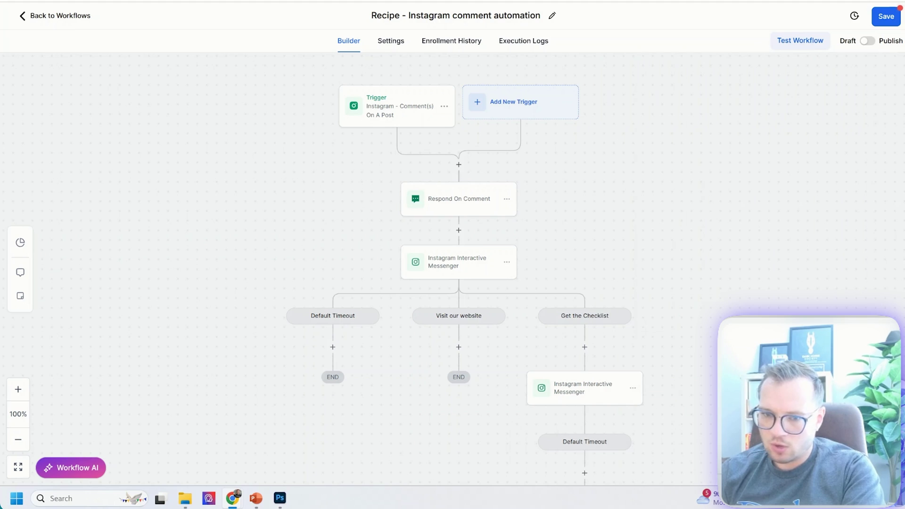
Keep the messenger step's reply type as Reply to comment via DM and review its message.
{"action": "left_click", "coordinate": [455, 267]}
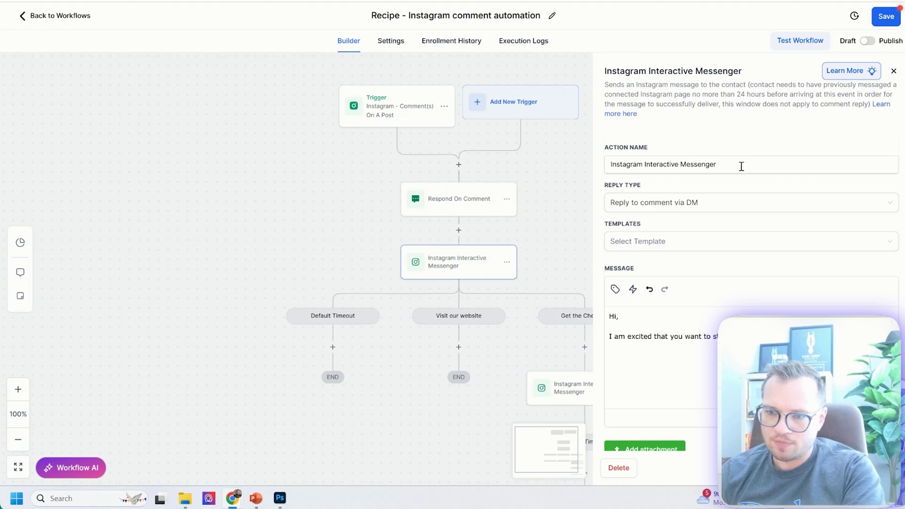
{"action": "left_click", "coordinate": [736, 202]}
{"action": "left_click", "coordinate": [655, 264]}
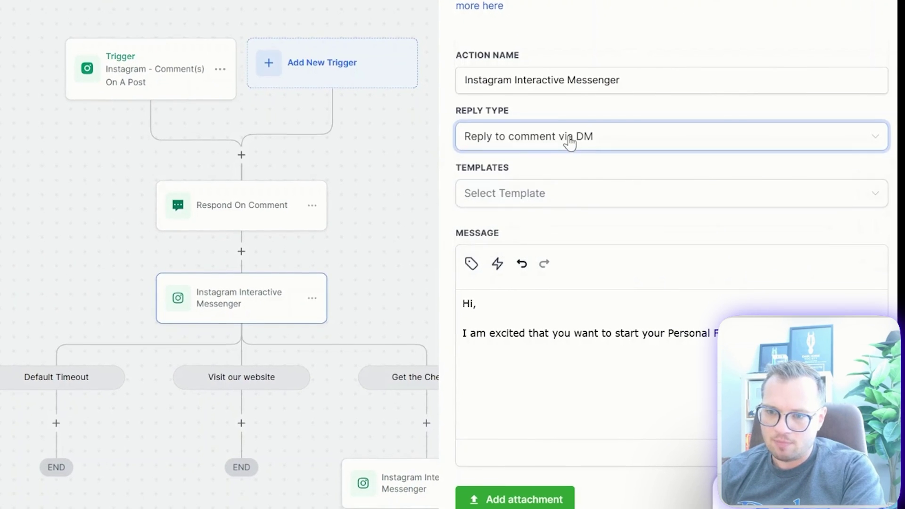
{"action": "left_click", "coordinate": [571, 141]}
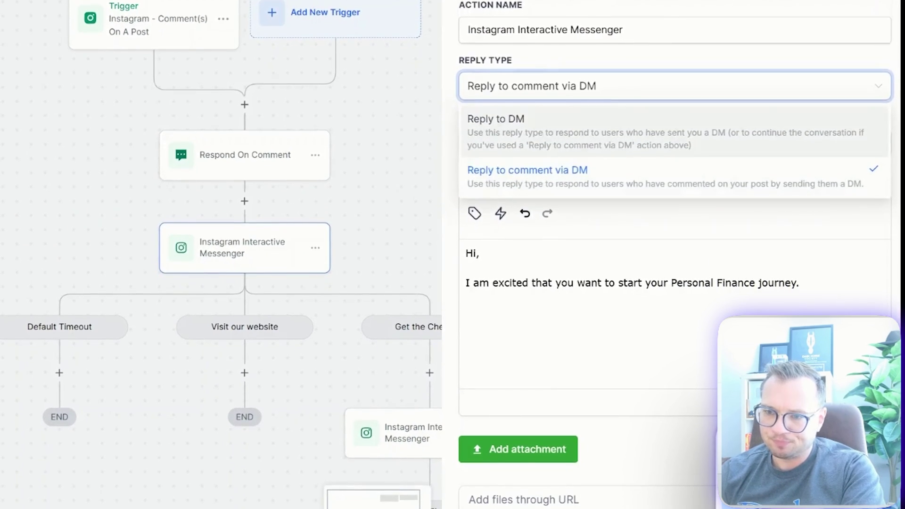
{"action": "left_click", "coordinate": [630, 255]}
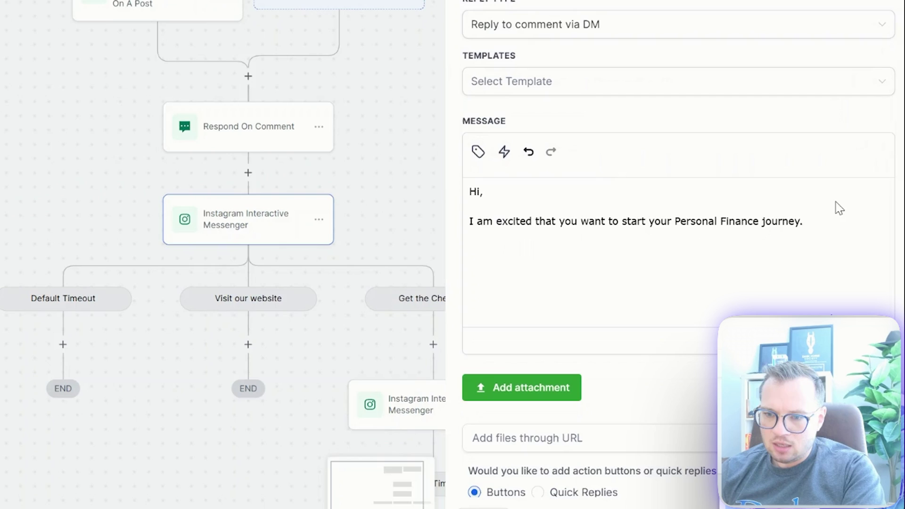
{"action": "left_click_drag", "start_coordinate": [830, 221], "coordinate": [456, 188]}
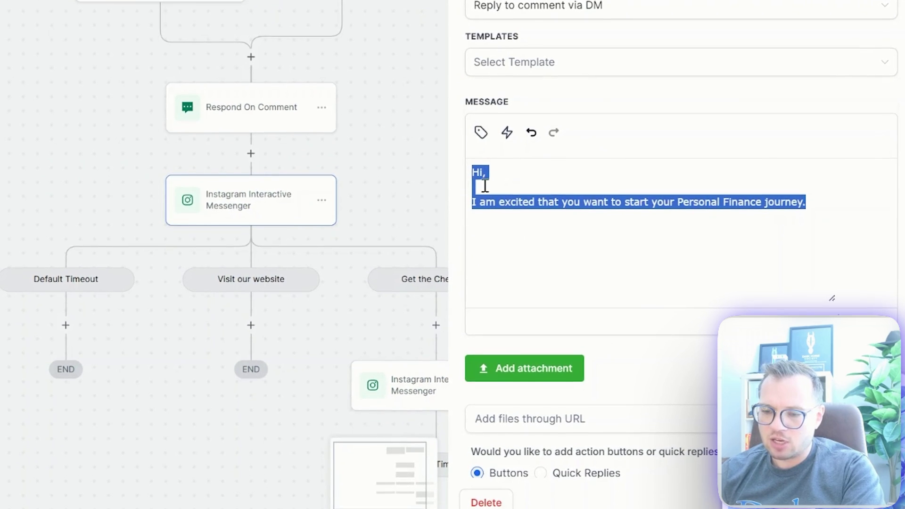
{"action": "left_click", "coordinate": [851, 305]}
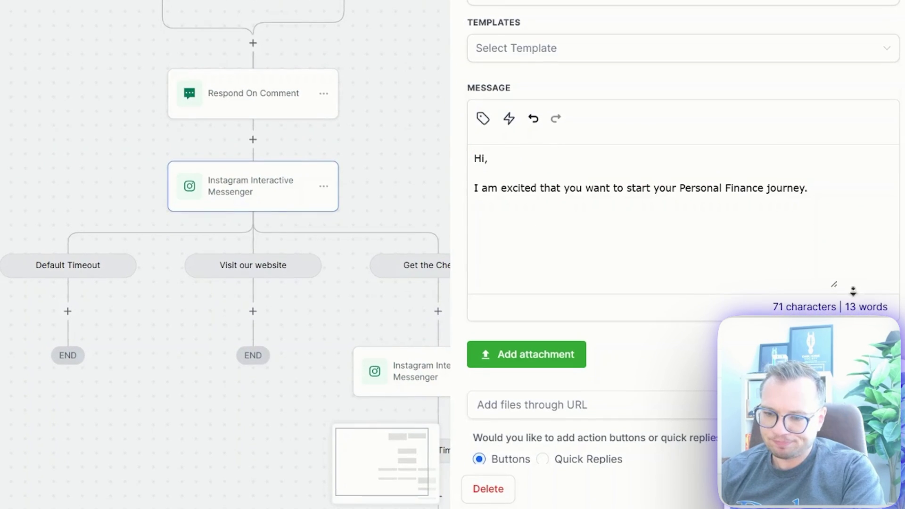
{"action": "scroll", "coordinate": [575, 471], "scroll_direction": "down", "scroll_amount": 5}
{"action": "left_click", "coordinate": [619, 165]}
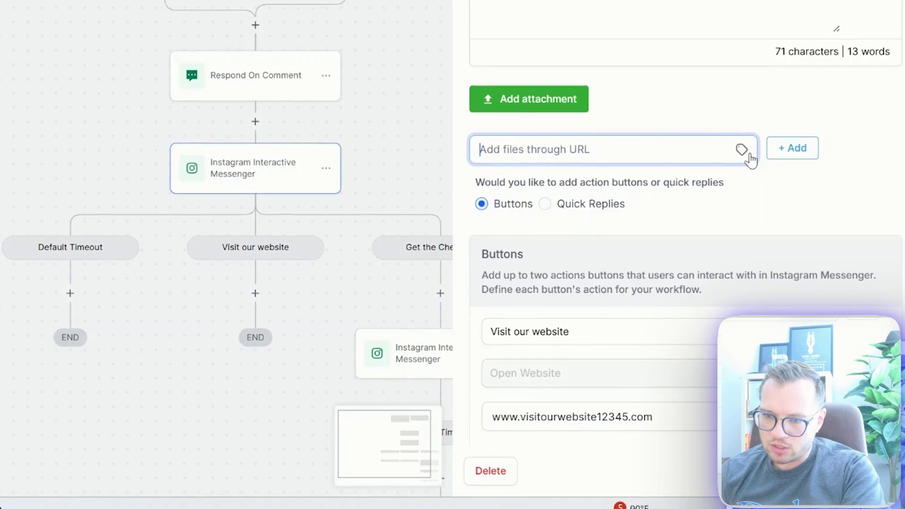
{"action": "type", "text": "ww"}
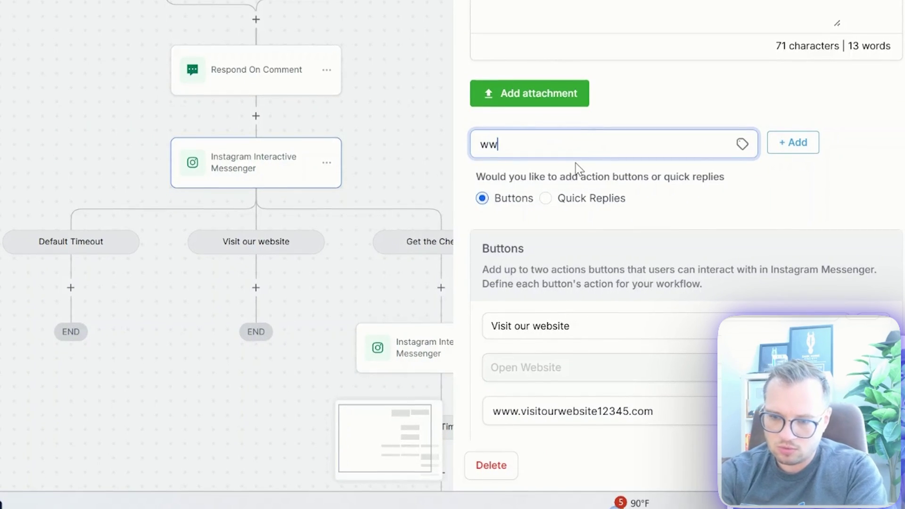
{"action": "type", "text": "w.syllaby.io"}
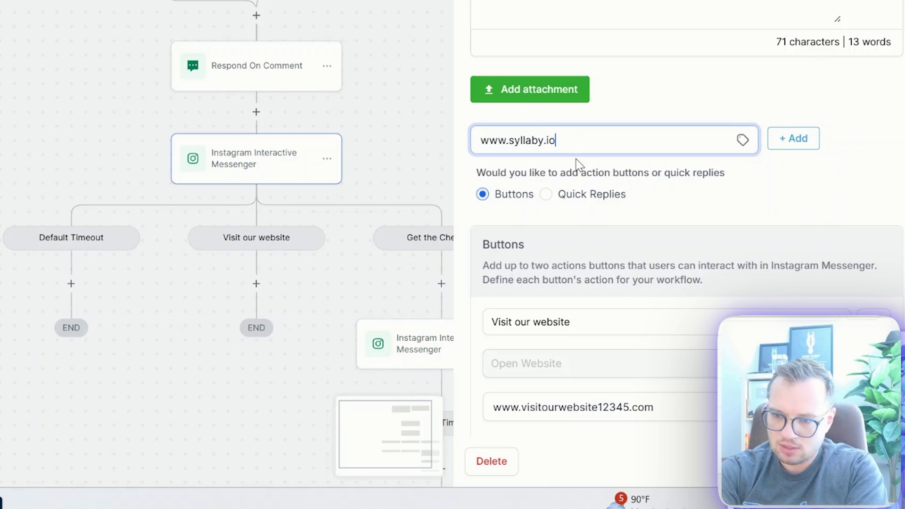
{"action": "scroll", "coordinate": [600, 61], "scroll_direction": "down", "scroll_amount": 5}
{"action": "type", "text": "www.sy"}
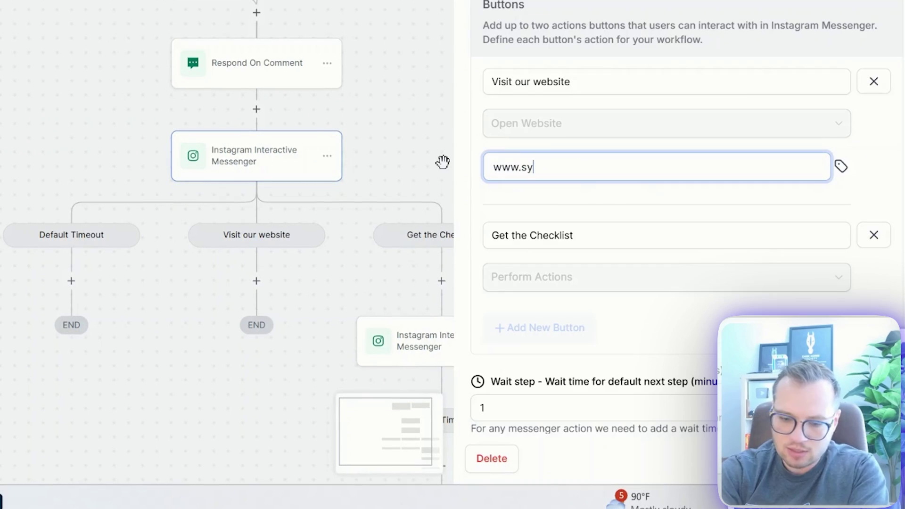
{"action": "type", "text": "llaby.io"}
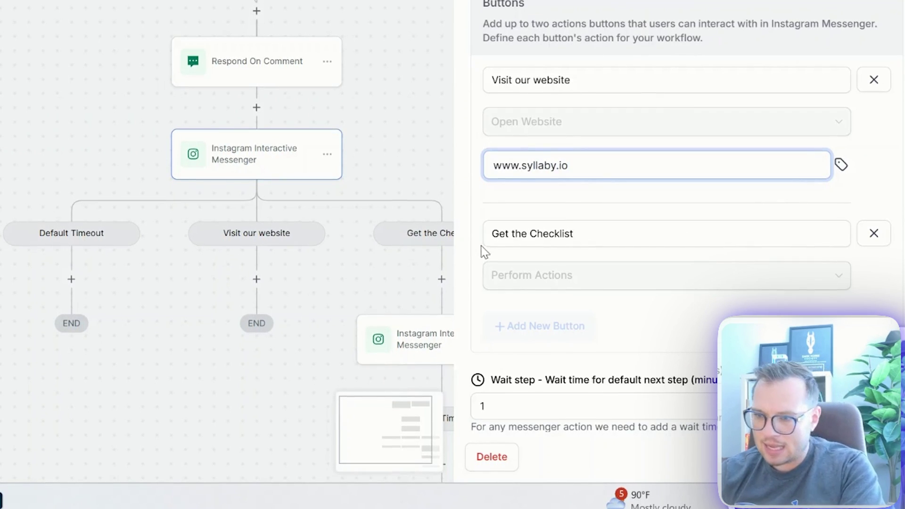
{"action": "left_click", "coordinate": [874, 233]}
{"action": "left_click", "coordinate": [427, 194]}
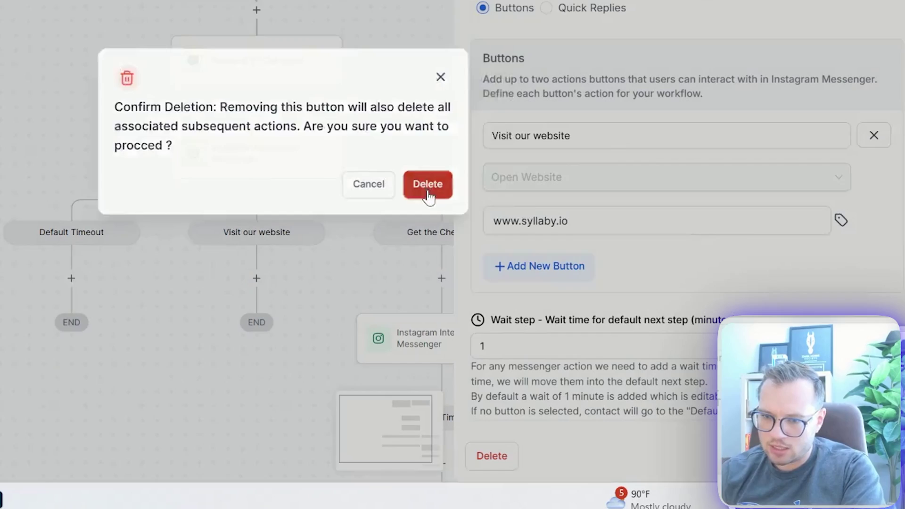
{"action": "scroll", "coordinate": [604, 156], "scroll_direction": "up", "scroll_amount": 3}
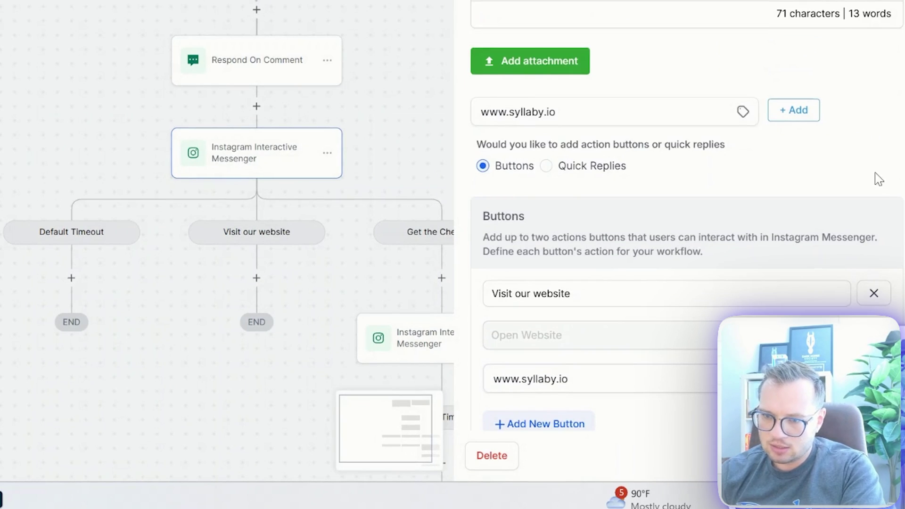
{"action": "scroll", "coordinate": [599, 243], "scroll_direction": "down", "scroll_amount": 3}
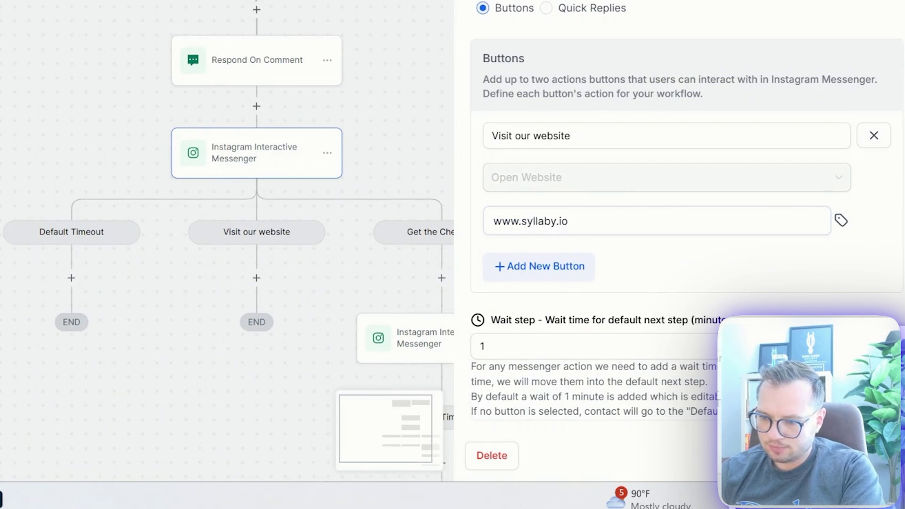
{"action": "key", "text": "Escape"}
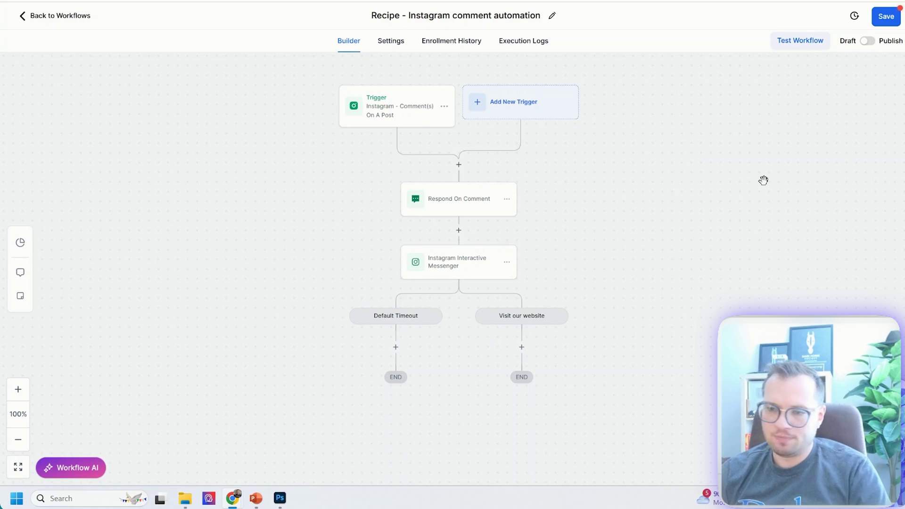
Run a workflow test on a first chosen contact.
{"action": "left_click", "coordinate": [810, 47]}
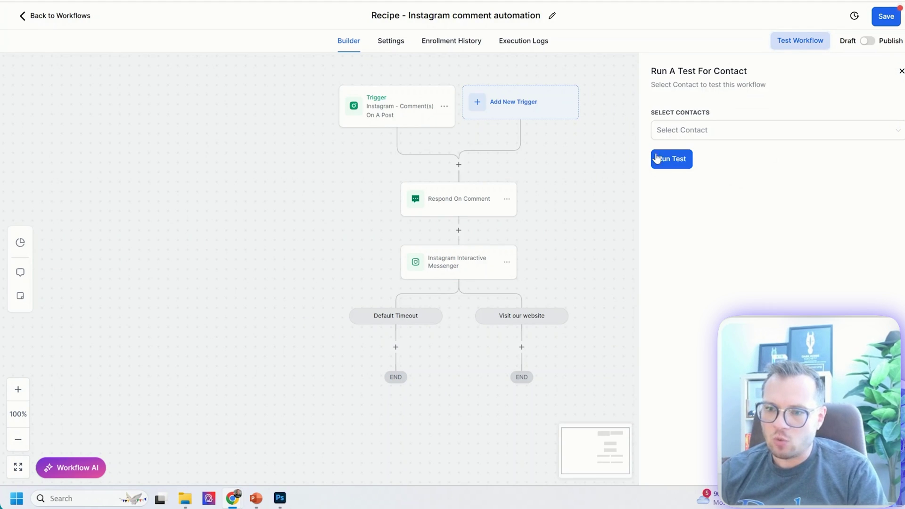
{"action": "left_click", "coordinate": [703, 130]}
{"action": "left_click", "coordinate": [764, 96]}
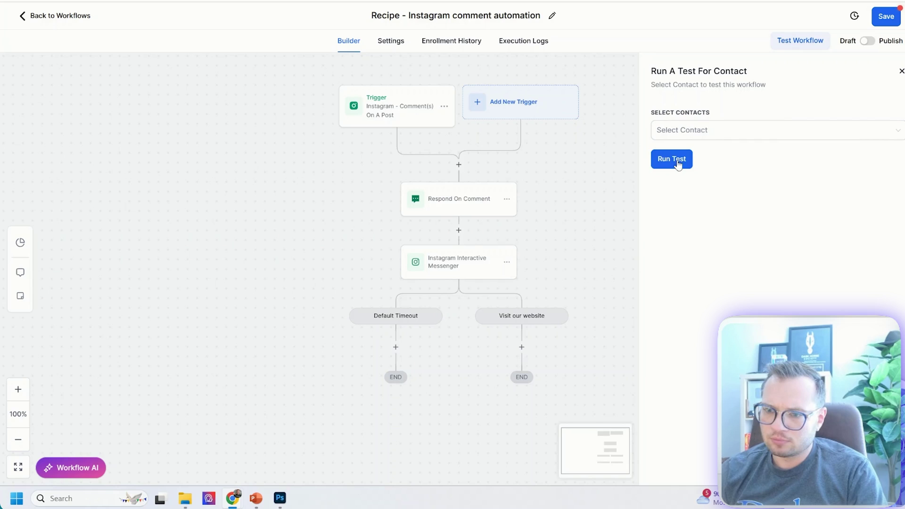
{"action": "left_click", "coordinate": [681, 131]}
{"action": "left_click", "coordinate": [687, 169]}
{"action": "left_click", "coordinate": [727, 303]}
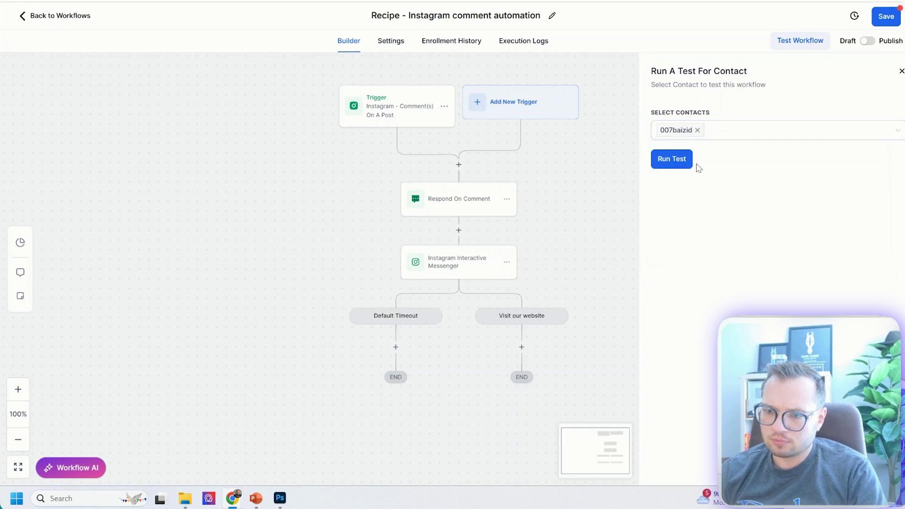
{"action": "left_click", "coordinate": [687, 161]}
{"action": "left_click", "coordinate": [391, 41]}
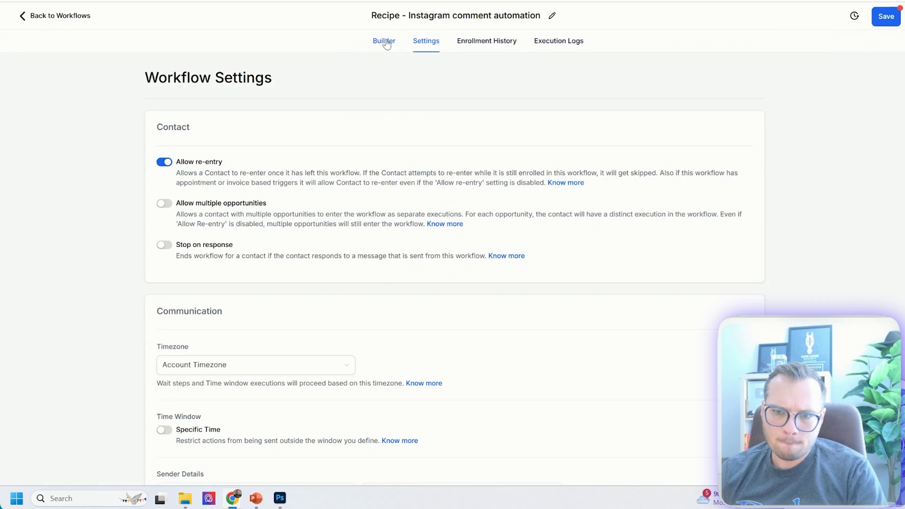
{"action": "left_click", "coordinate": [384, 41]}
{"action": "left_click", "coordinate": [515, 247]}
Run a second workflow test on another contact.
{"action": "left_click", "coordinate": [530, 271]}
{"action": "left_click", "coordinate": [801, 40]}
{"action": "left_click", "coordinate": [843, 130]}
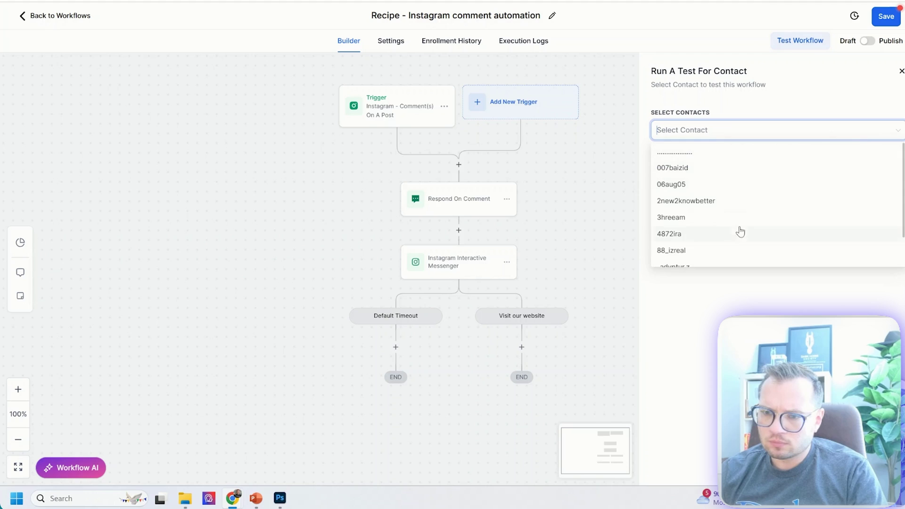
{"action": "left_click", "coordinate": [741, 232]}
{"action": "left_click", "coordinate": [687, 295]}
{"action": "left_click_drag", "start_coordinate": [687, 295], "coordinate": [672, 307]}
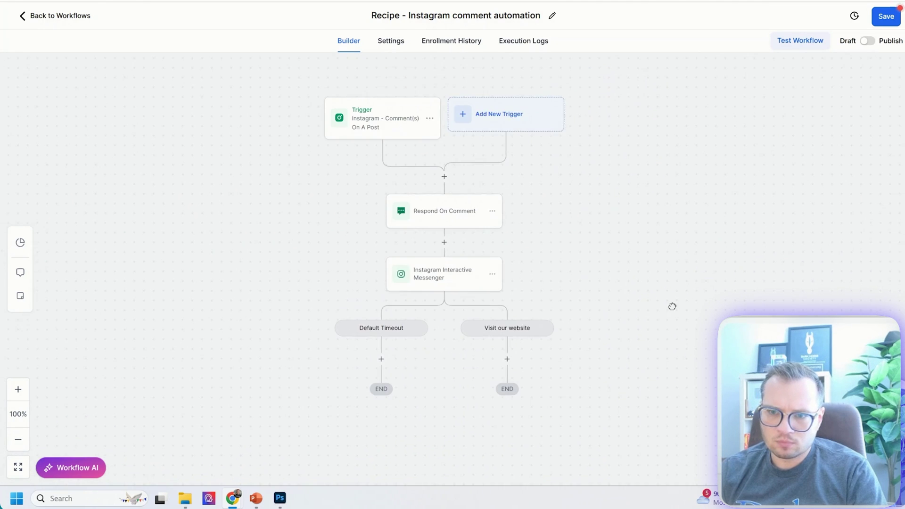
Review the test runs in Enrollment History at 50 rows per page, checking Executed events.
{"action": "left_click", "coordinate": [391, 41]}
{"action": "left_click", "coordinate": [487, 41]}
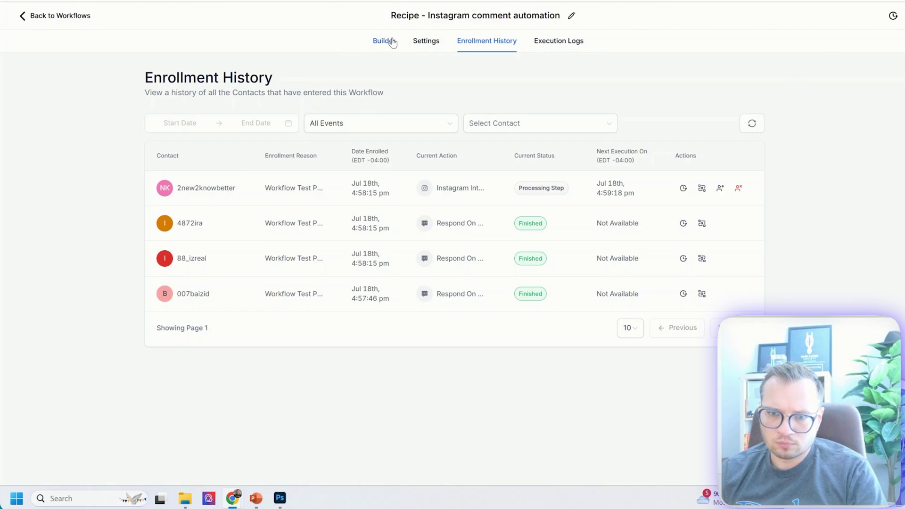
{"action": "left_click", "coordinate": [702, 223]}
{"action": "left_click", "coordinate": [426, 41]}
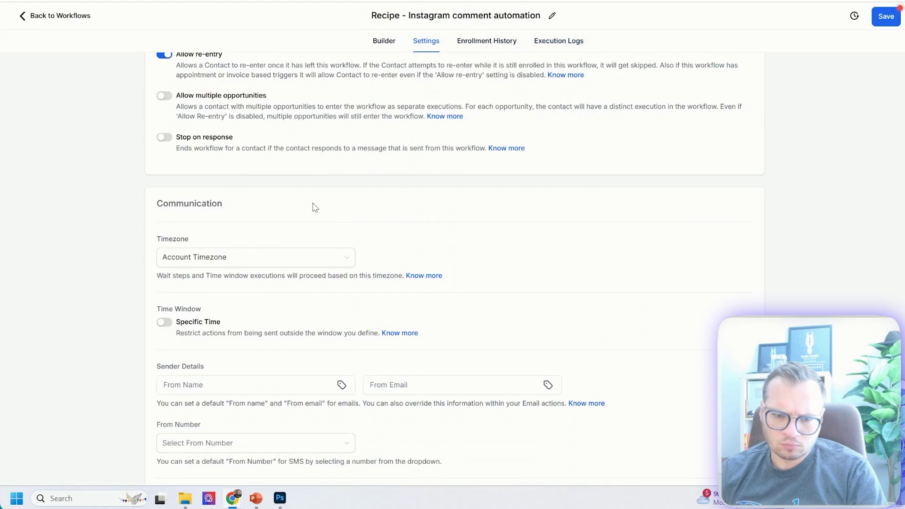
{"action": "left_click", "coordinate": [487, 41]}
{"action": "left_click", "coordinate": [631, 328]}
{"action": "left_click", "coordinate": [629, 387]}
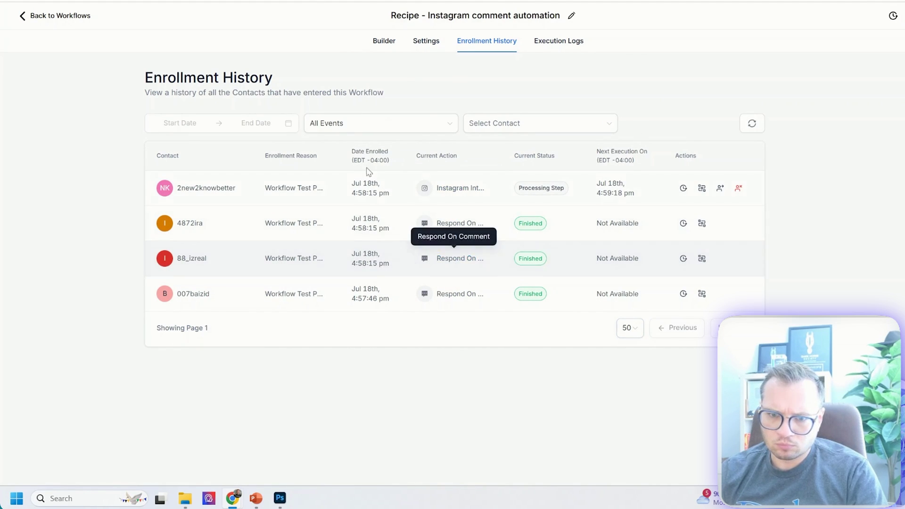
{"action": "left_click", "coordinate": [390, 125]}
{"action": "left_click", "coordinate": [342, 181]}
{"action": "left_click", "coordinate": [330, 144]}
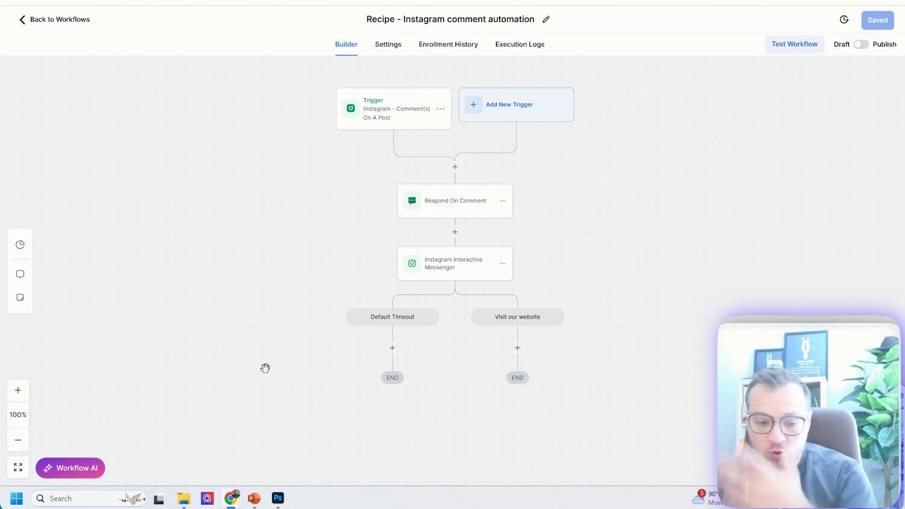
Ask Workflow AI how to use ChatGPT for replies and highlight its GPT Powered by OpenAI answer.
{"action": "left_click", "coordinate": [67, 476]}
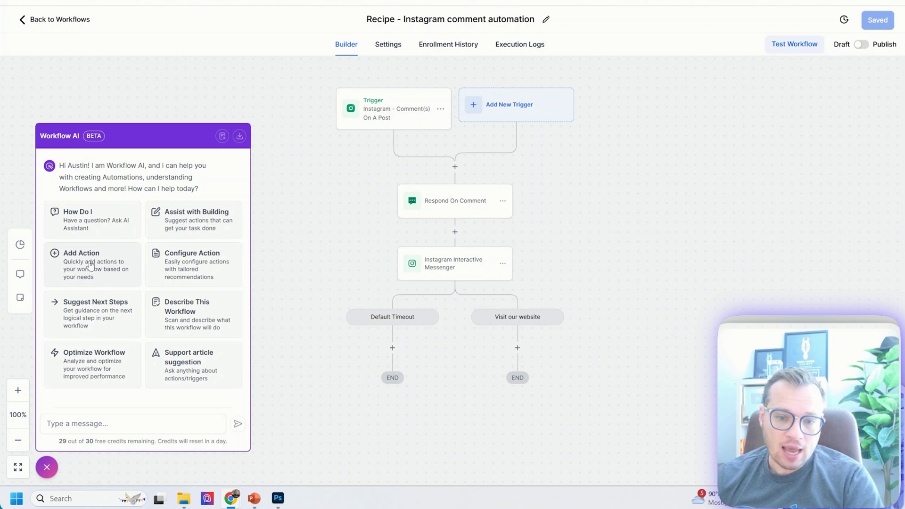
{"action": "left_click", "coordinate": [62, 224]}
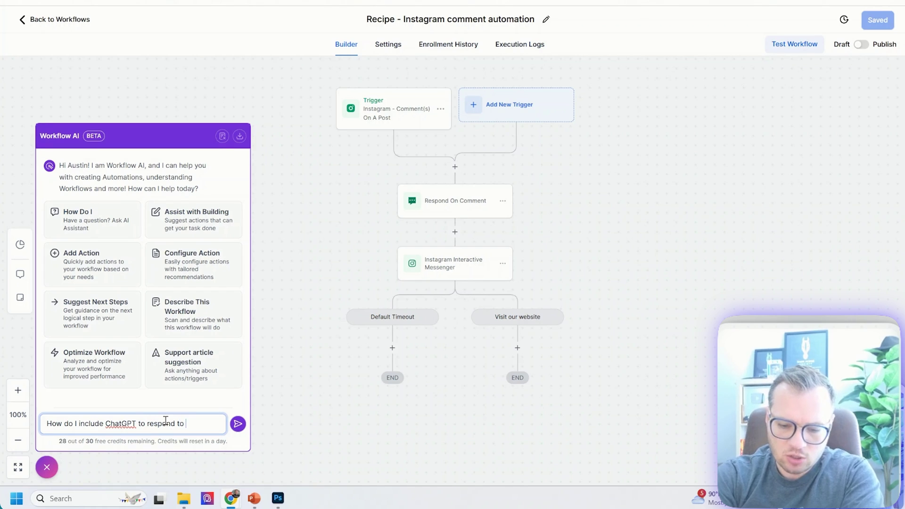
{"action": "type", "text": "s?"}
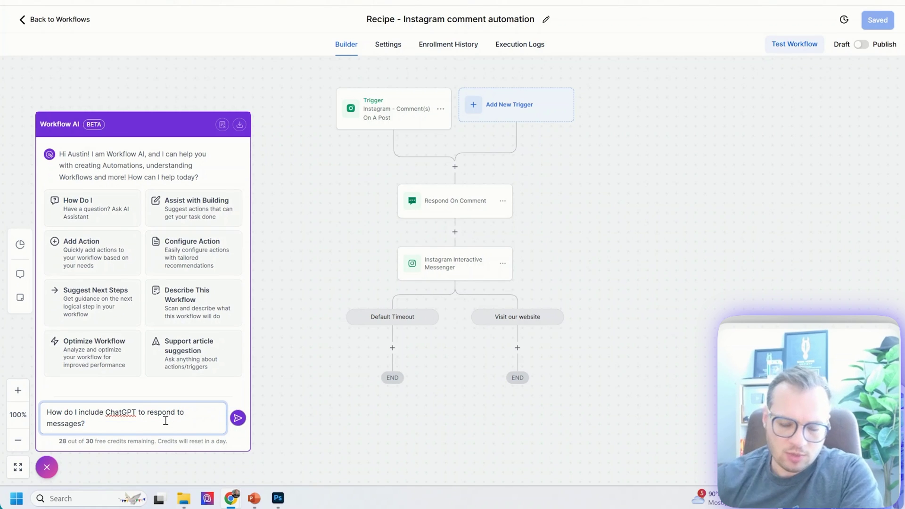
{"action": "left_click", "coordinate": [236, 423]}
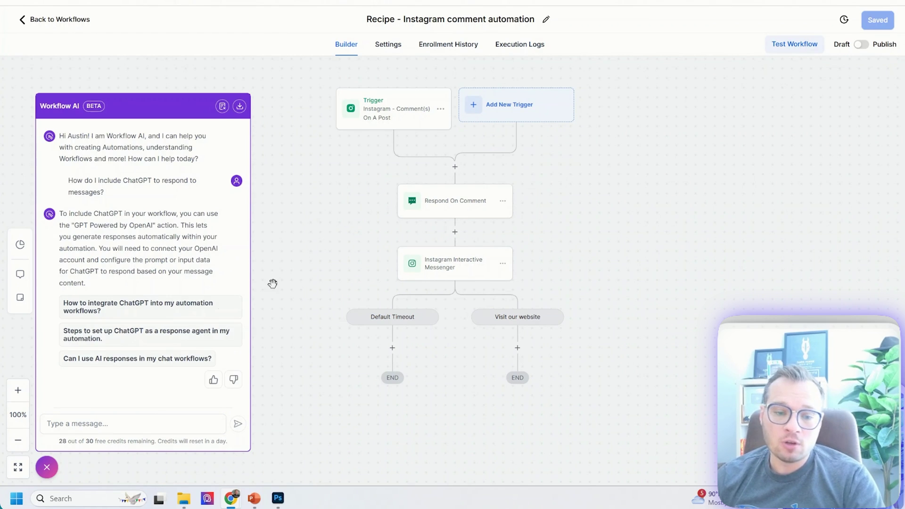
{"action": "left_click_drag", "start_coordinate": [61, 210], "coordinate": [179, 232]}
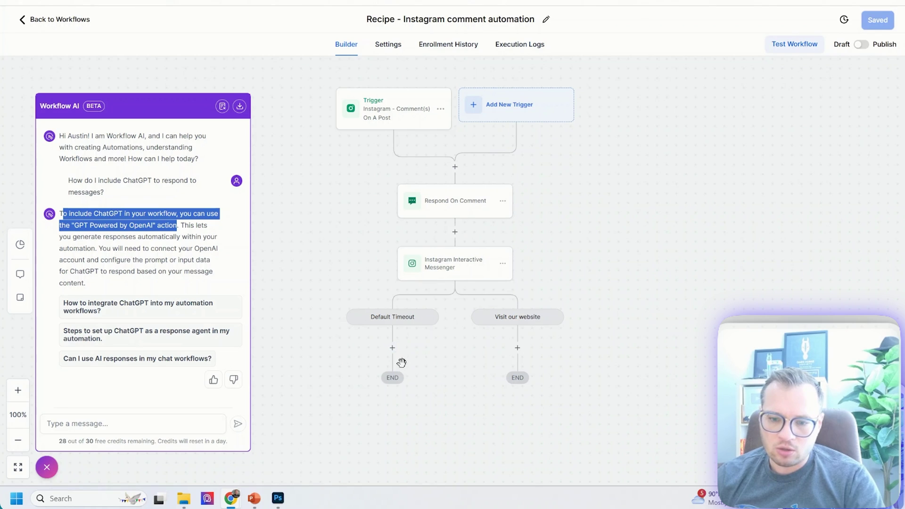
Add a GPT Powered By OpenAI action under the Default Timeout branch by searching 'gpt'.
{"action": "left_click", "coordinate": [392, 349]}
{"action": "left_click", "coordinate": [735, 117]}
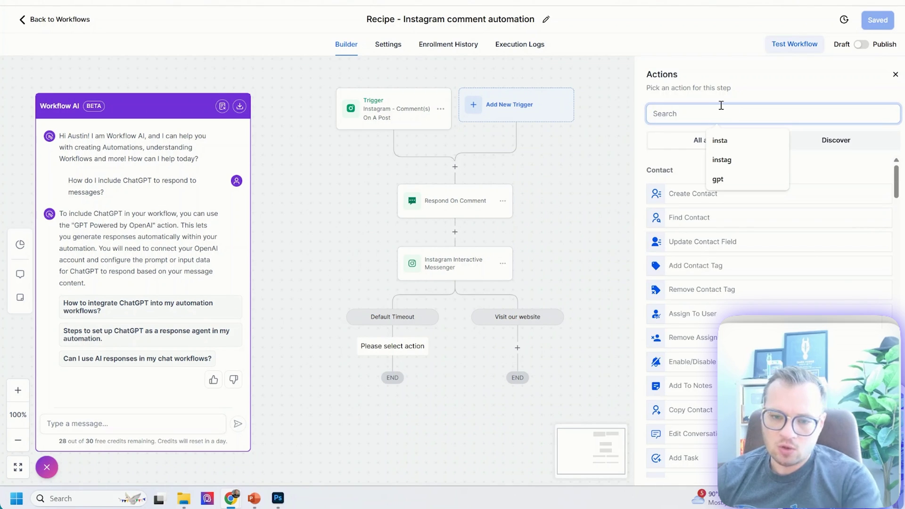
{"action": "left_click", "coordinate": [719, 179]}
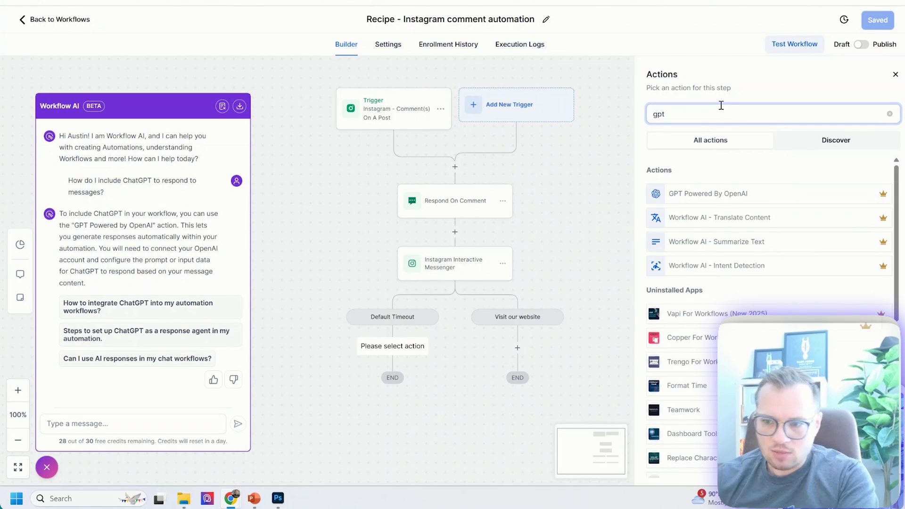
{"action": "left_click", "coordinate": [729, 194]}
Keep the GPT action type as Custom, enable chat history, and expand Advanced Options.
{"action": "scroll", "coordinate": [741, 198], "scroll_direction": "down", "scroll_amount": 1}
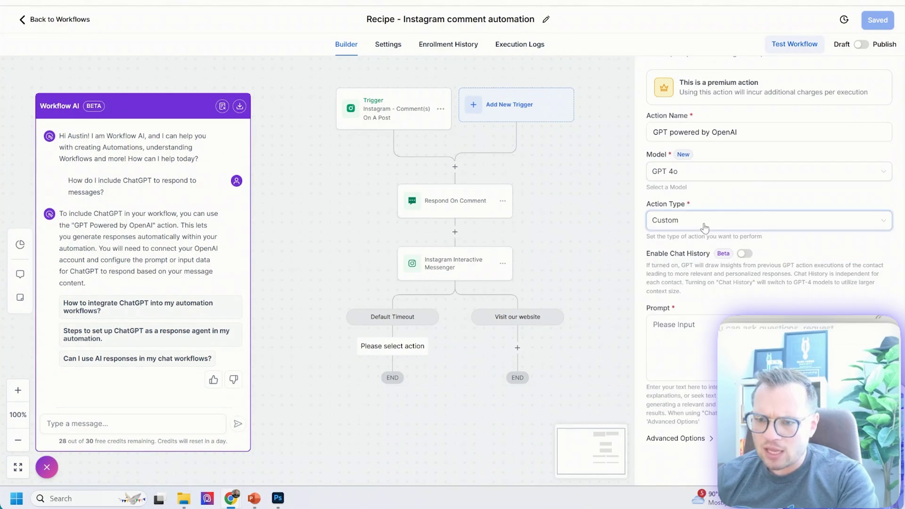
{"action": "left_click", "coordinate": [738, 221]}
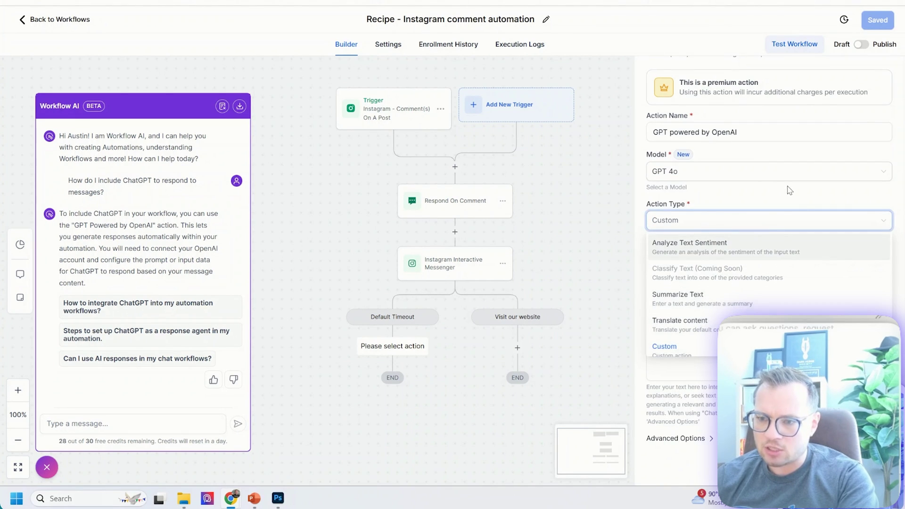
{"action": "left_click", "coordinate": [688, 348]}
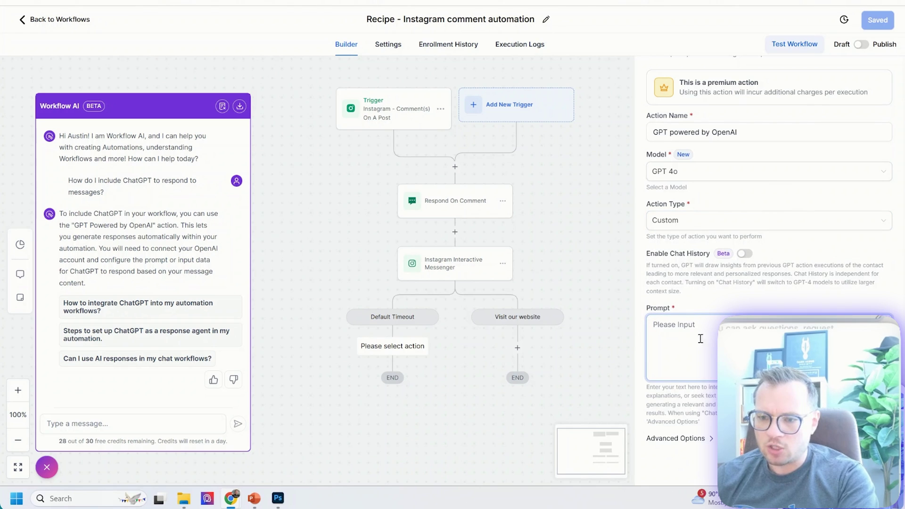
{"action": "left_click", "coordinate": [745, 254]}
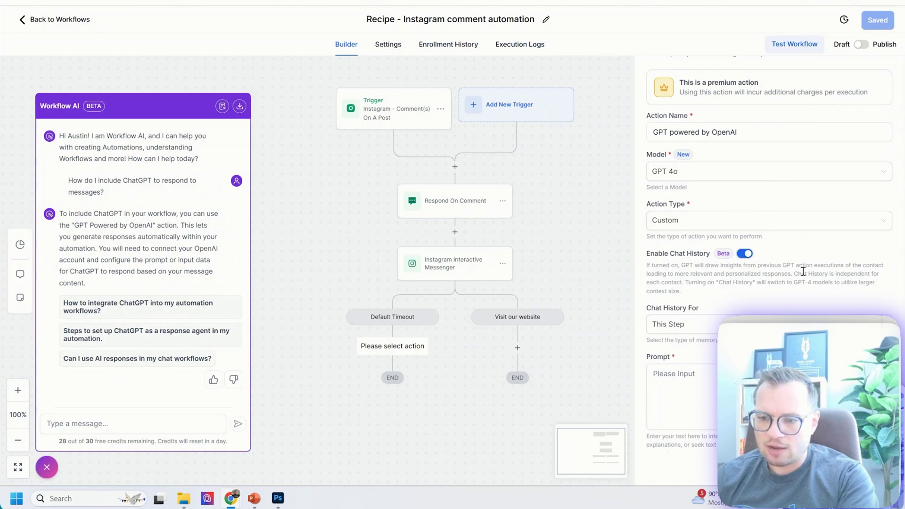
{"action": "scroll", "coordinate": [803, 272], "scroll_direction": "down", "scroll_amount": 2}
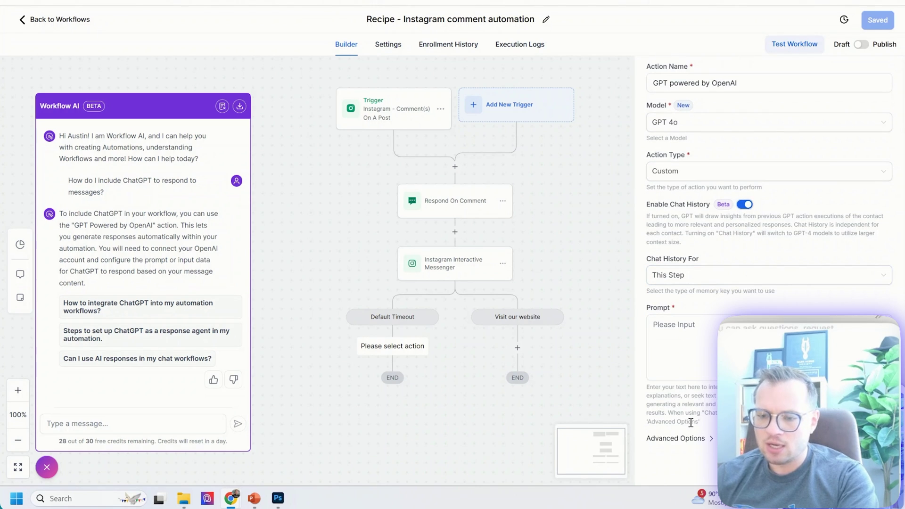
{"action": "left_click", "coordinate": [700, 439]}
{"action": "scroll", "coordinate": [754, 283], "scroll_direction": "down", "scroll_amount": 1}
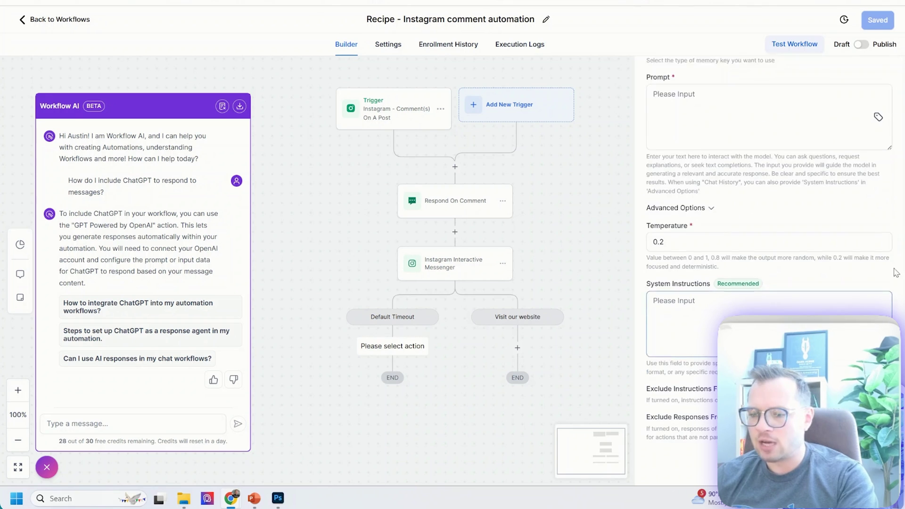
{"action": "scroll", "coordinate": [797, 150], "scroll_direction": "up", "scroll_amount": 5}
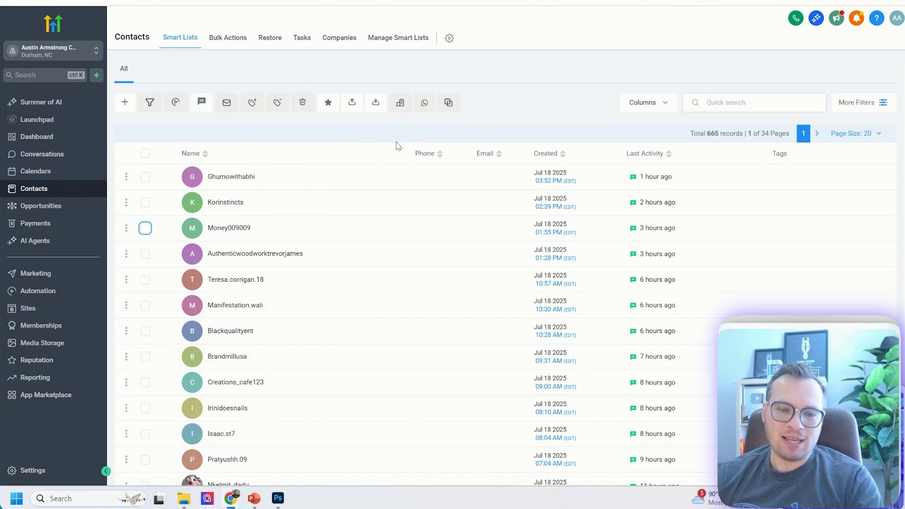
Tick the checkboxes of the first eight contacts in the 665-record Contacts list.
{"action": "scroll", "coordinate": [241, 238], "scroll_direction": "down", "scroll_amount": 3}
{"action": "scroll", "coordinate": [240, 238], "scroll_direction": "up", "scroll_amount": 3}
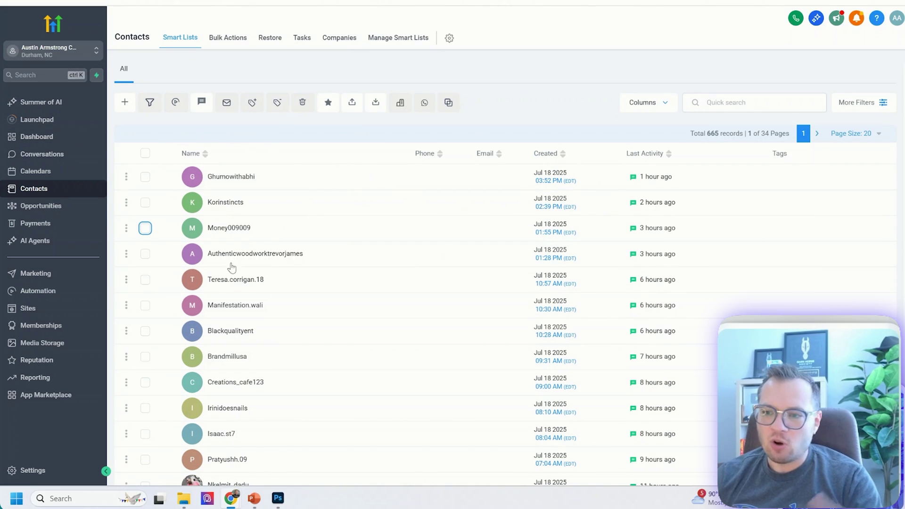
{"action": "left_click", "coordinate": [146, 177]}
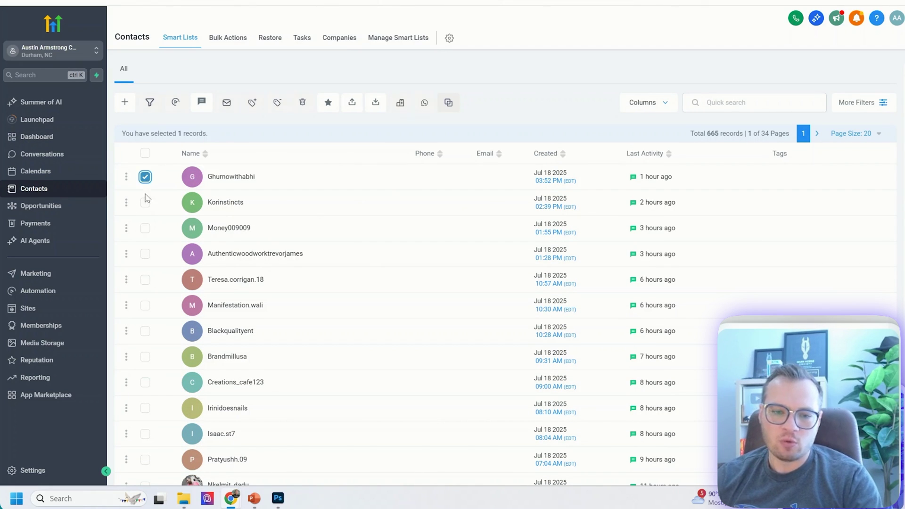
{"action": "left_click", "coordinate": [145, 202]}
{"action": "left_click", "coordinate": [145, 254]}
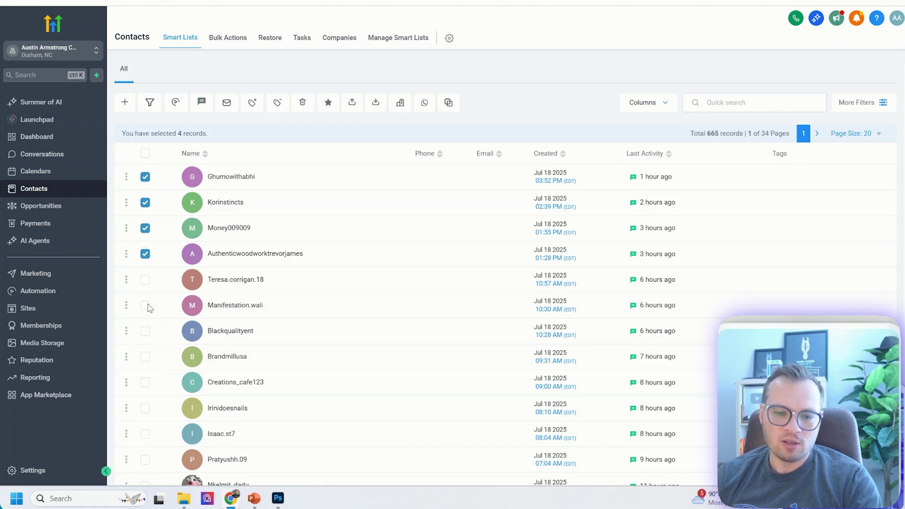
{"action": "left_click", "coordinate": [146, 306]}
{"action": "left_click", "coordinate": [145, 331]}
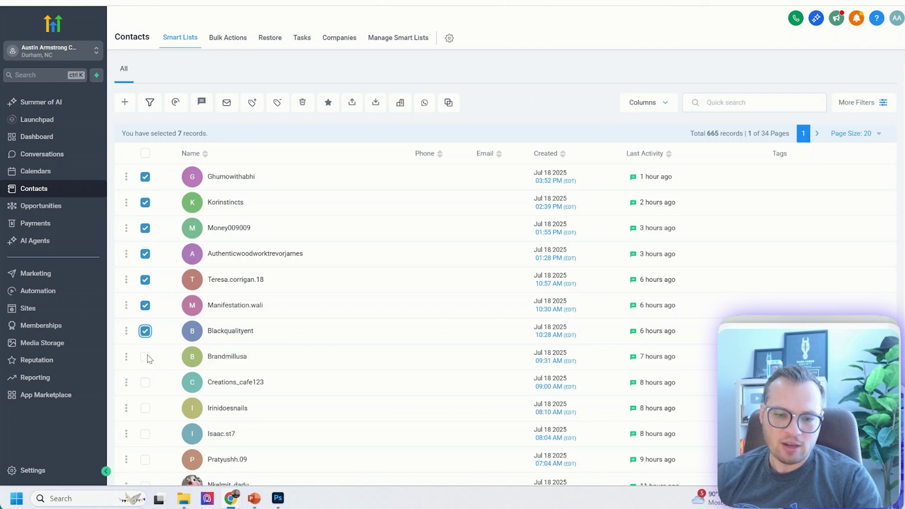
{"action": "left_click", "coordinate": [146, 357]}
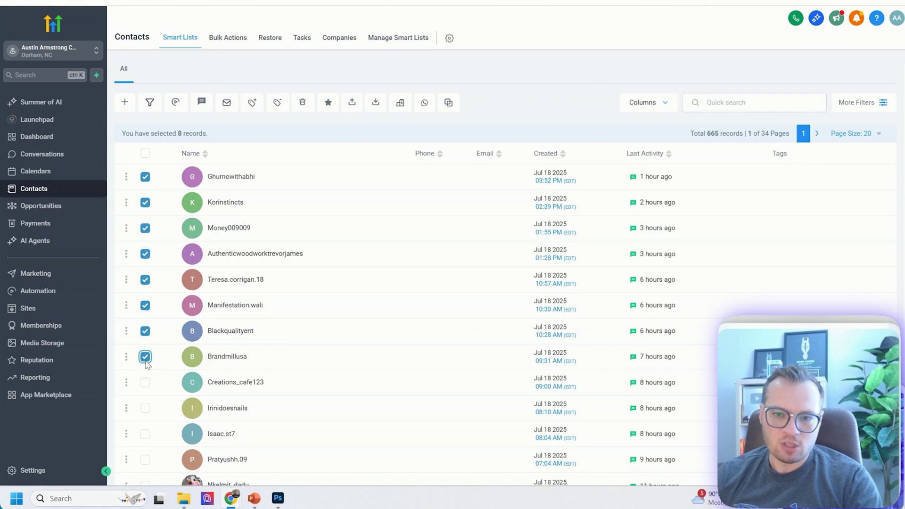
Start a bulk email to the eight selected contacts, using the suggested saved sender address as From Email.
{"action": "left_click", "coordinate": [226, 107]}
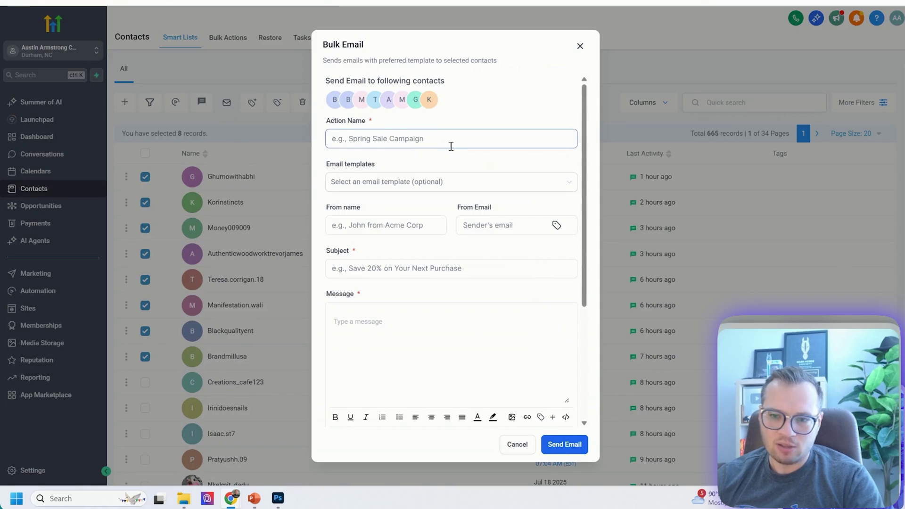
{"action": "scroll", "coordinate": [457, 197], "scroll_direction": "down", "scroll_amount": 2}
{"action": "left_click", "coordinate": [506, 181]}
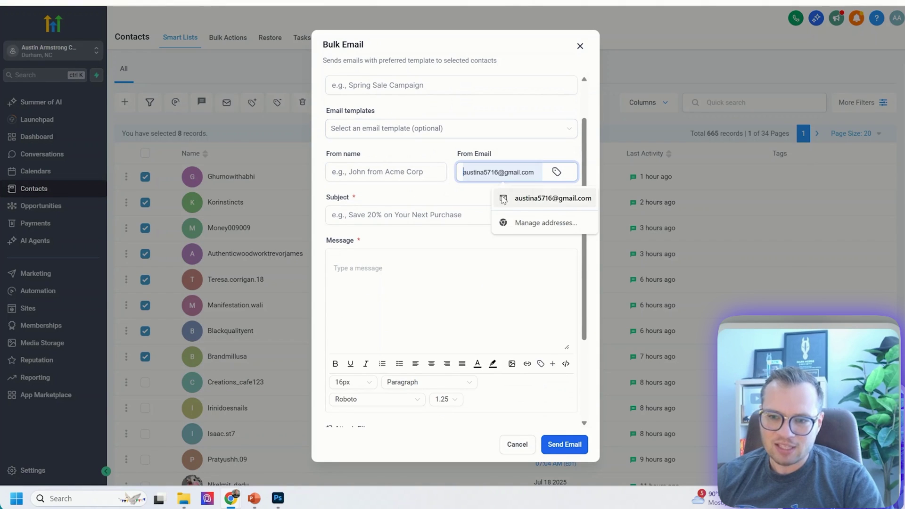
{"action": "left_click", "coordinate": [538, 199]}
{"action": "scroll", "coordinate": [415, 255], "scroll_direction": "down", "scroll_amount": 3}
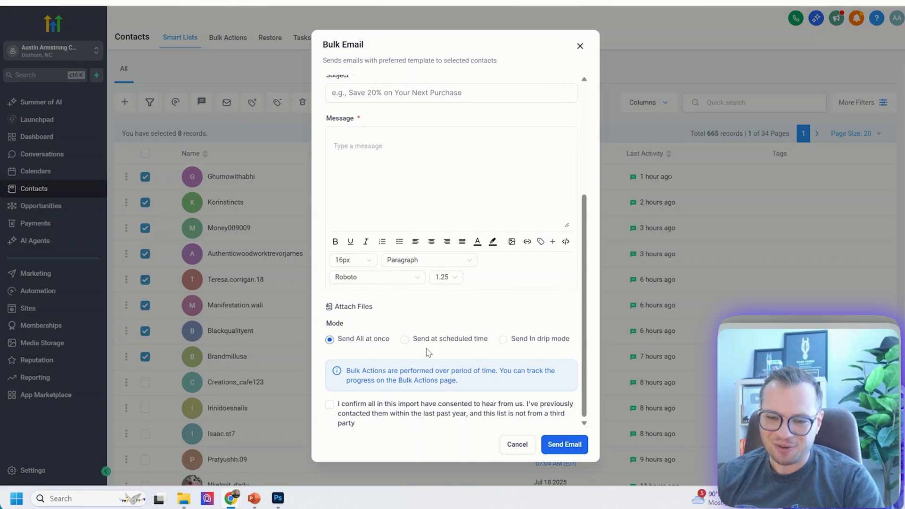
{"action": "scroll", "coordinate": [415, 332], "scroll_direction": "up", "scroll_amount": 3}
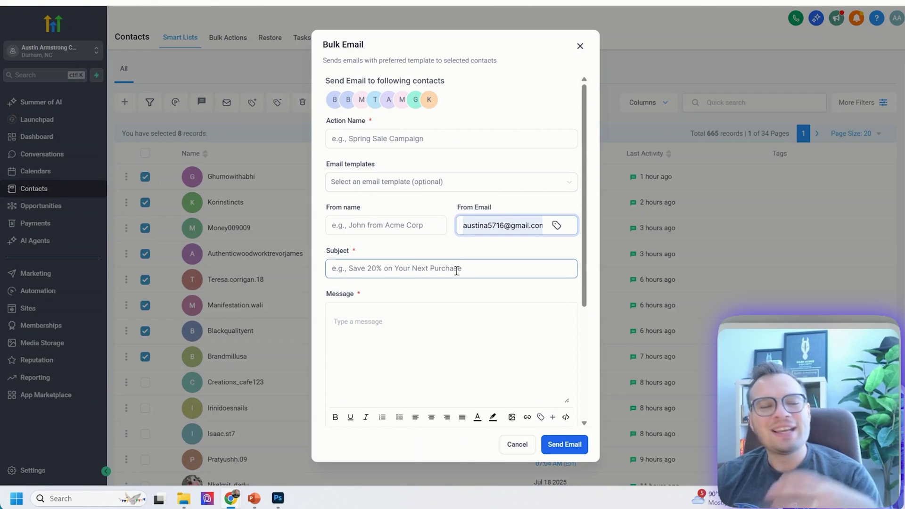